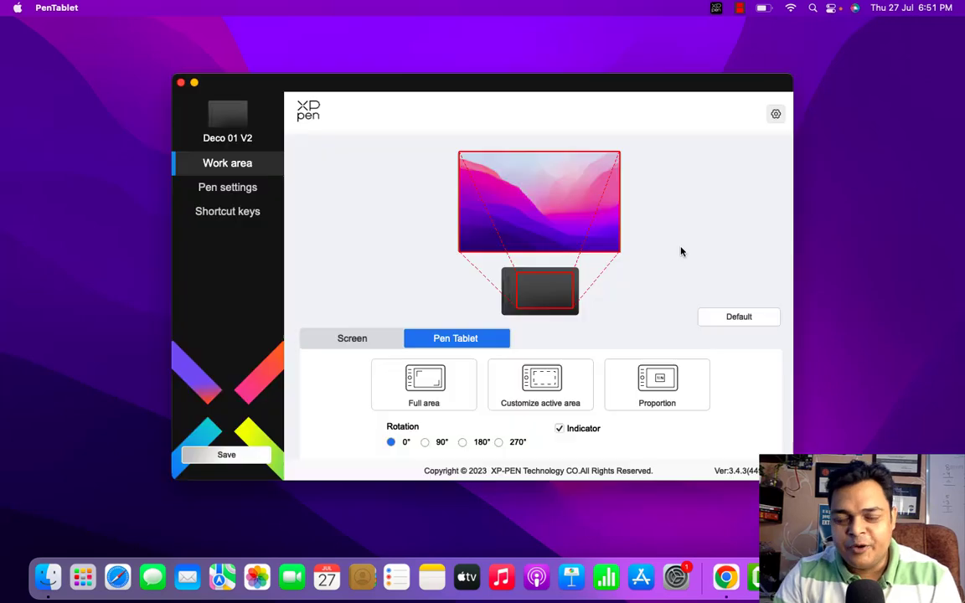
Close the PenTablet settings and connect-device windows, then bring up the Intune admin center in Chrome
left_click(182, 84)
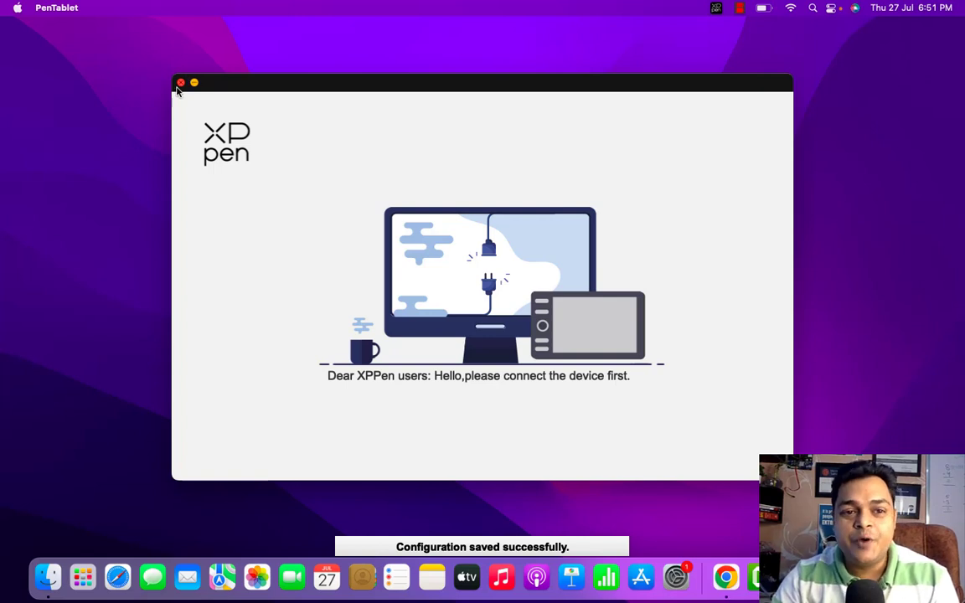
left_click(181, 83)
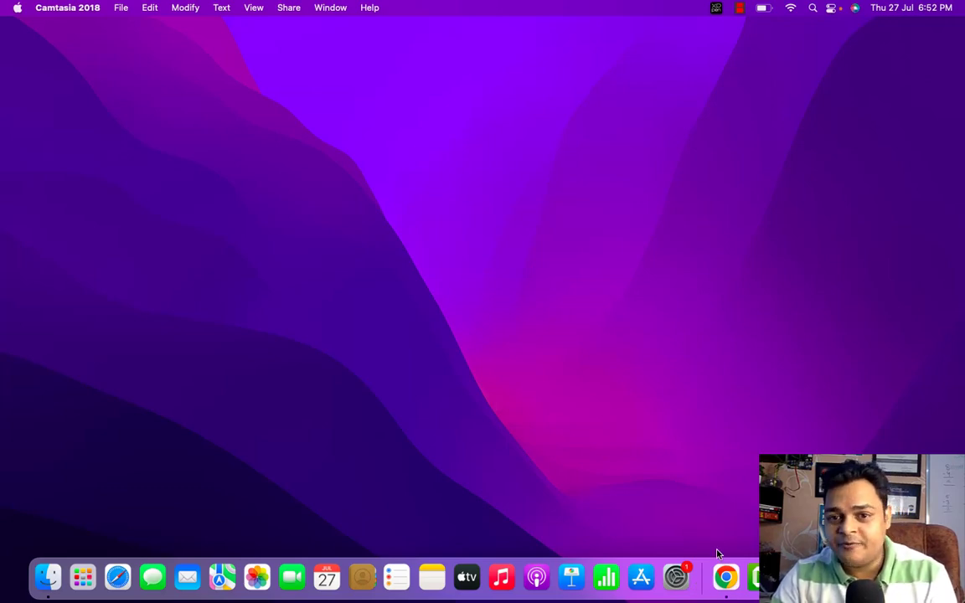
left_click(724, 569)
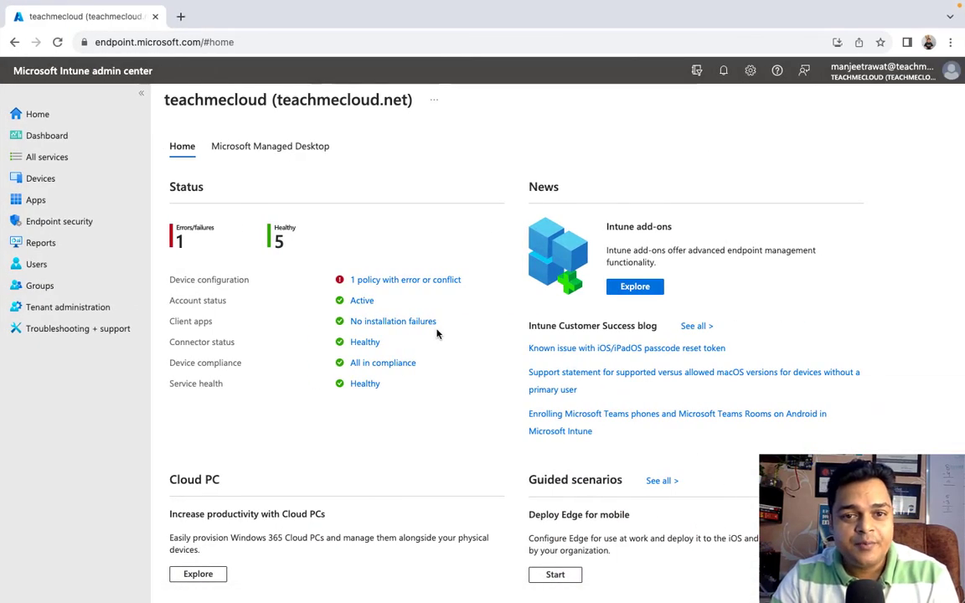
Go from the Intune home dashboard to the Groups | All groups page
key("super+q")
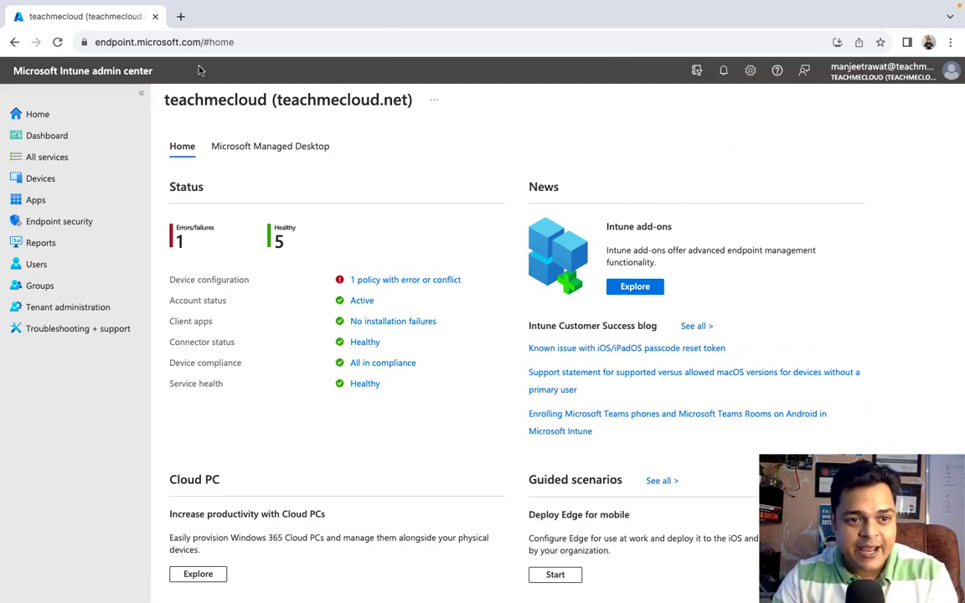
left_click(42, 285)
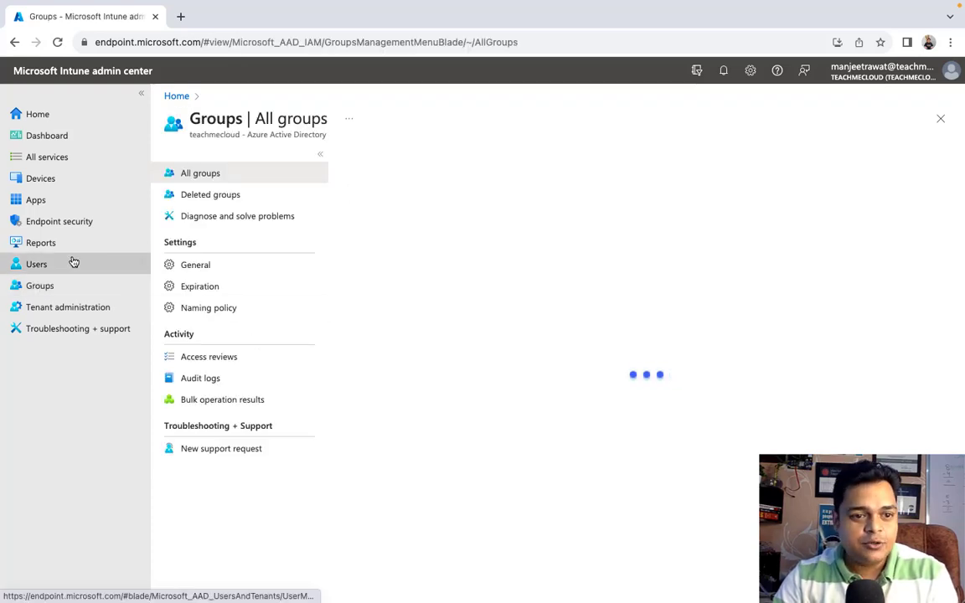
Filter groups by 'group', open Group-Intune, check its E5 licence and view its two members
left_click(407, 213)
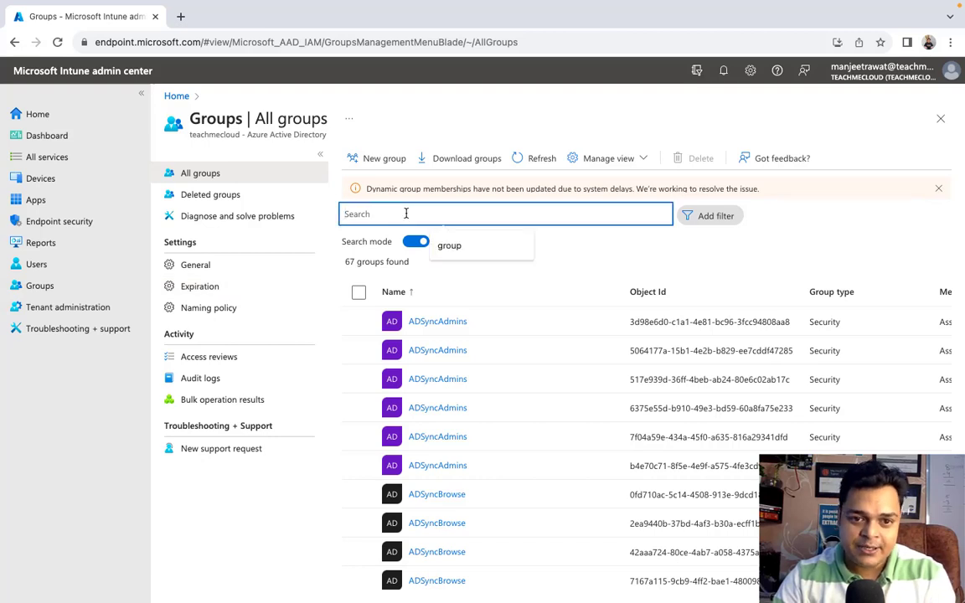
left_click(457, 250)
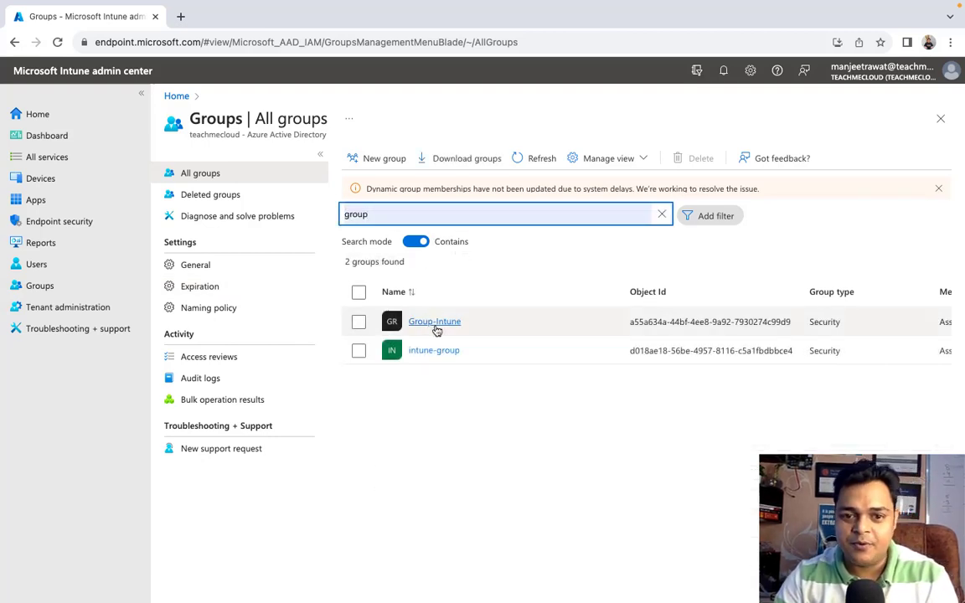
left_click(435, 325)
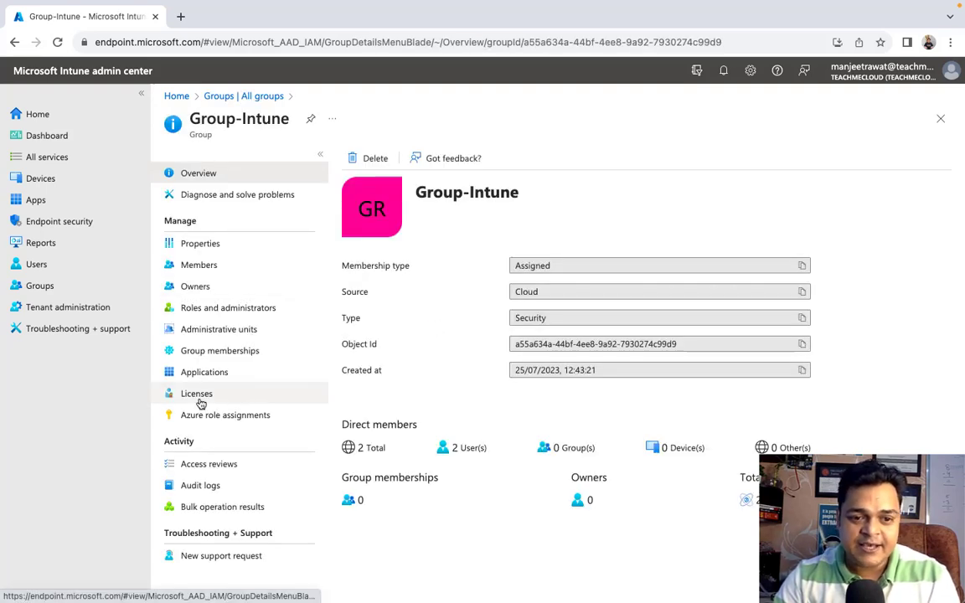
left_click(200, 403)
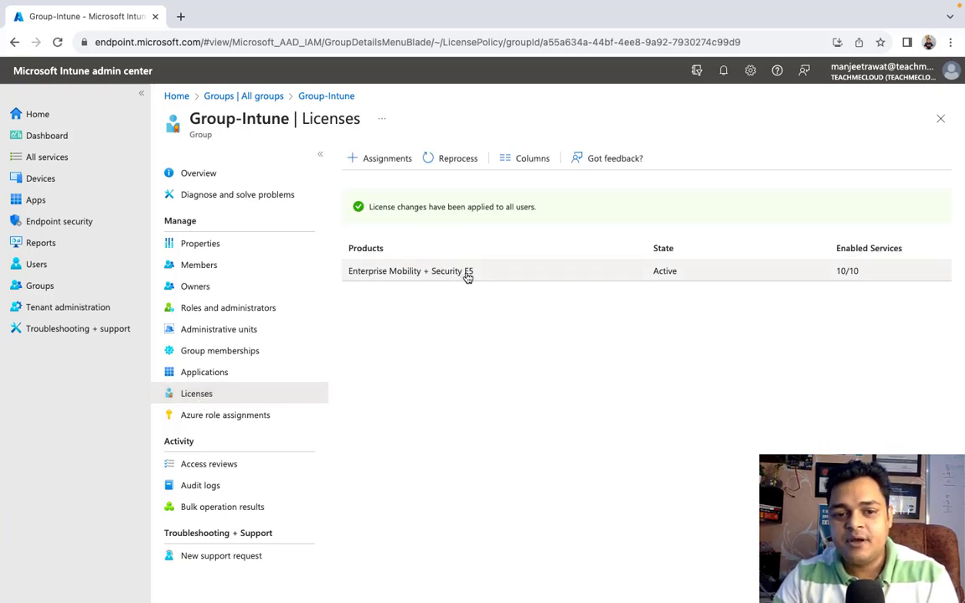
left_click(207, 270)
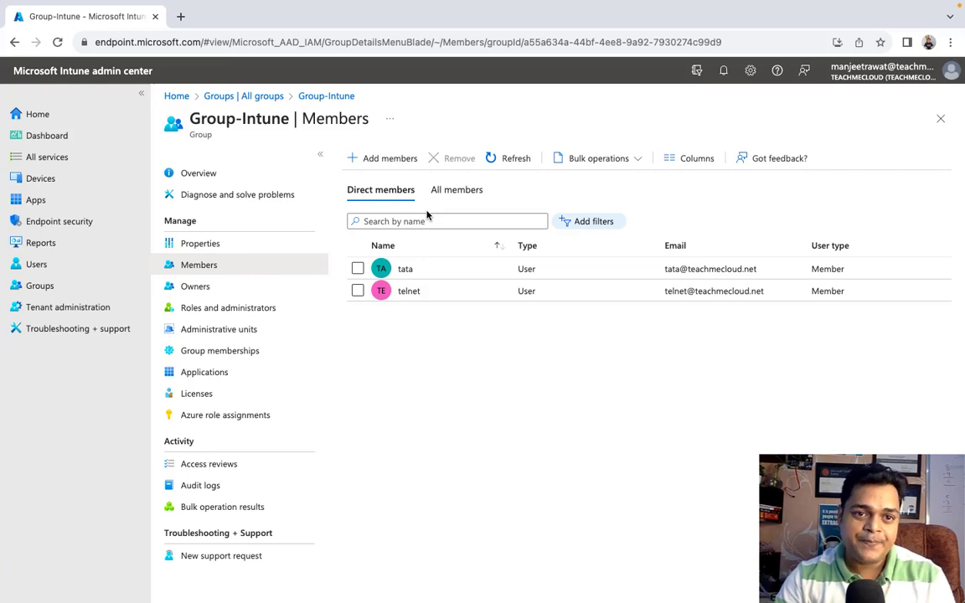
Open the Devices overview showing 4 enrolled devices: 2 Windows, 1 Android, 1 macOS
left_click(48, 182)
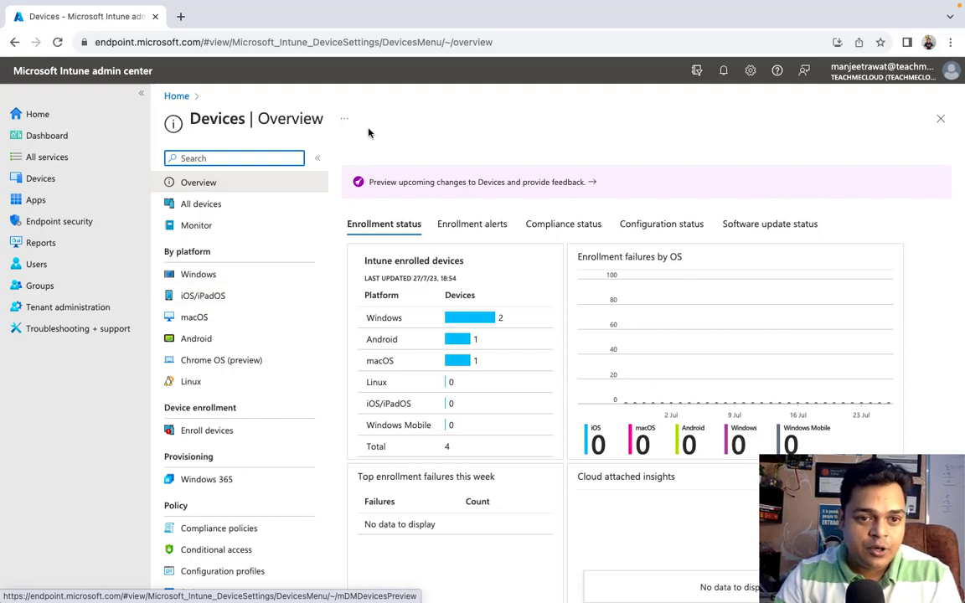
Open the macOS platform page and its macOS enrollment section showing the Apple MDM Push certificate prerequisite
left_click(197, 320)
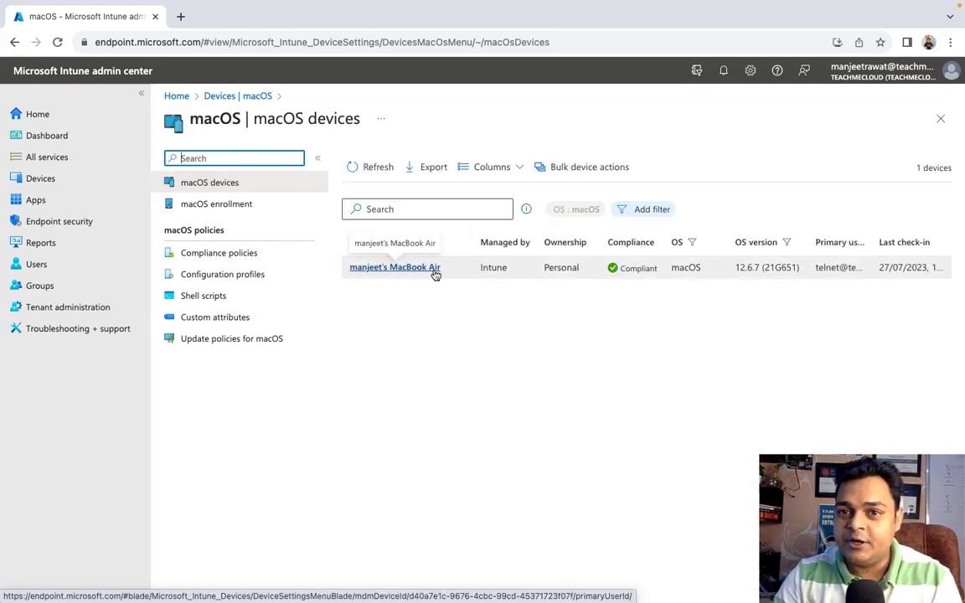
left_click(205, 209)
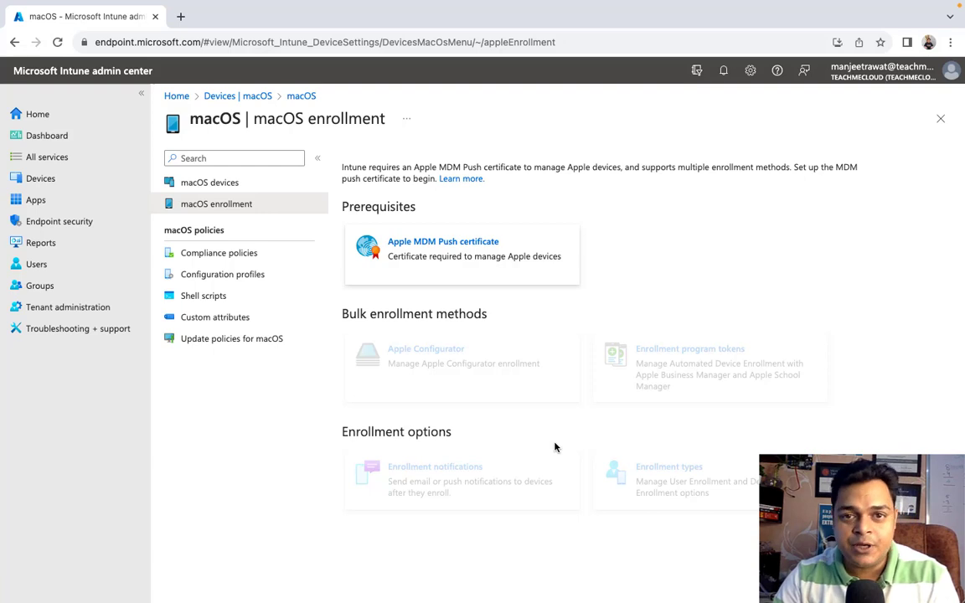
Open the Configure MDM Push Certificate pane and agree to share user and device data with Apple
left_click(441, 245)
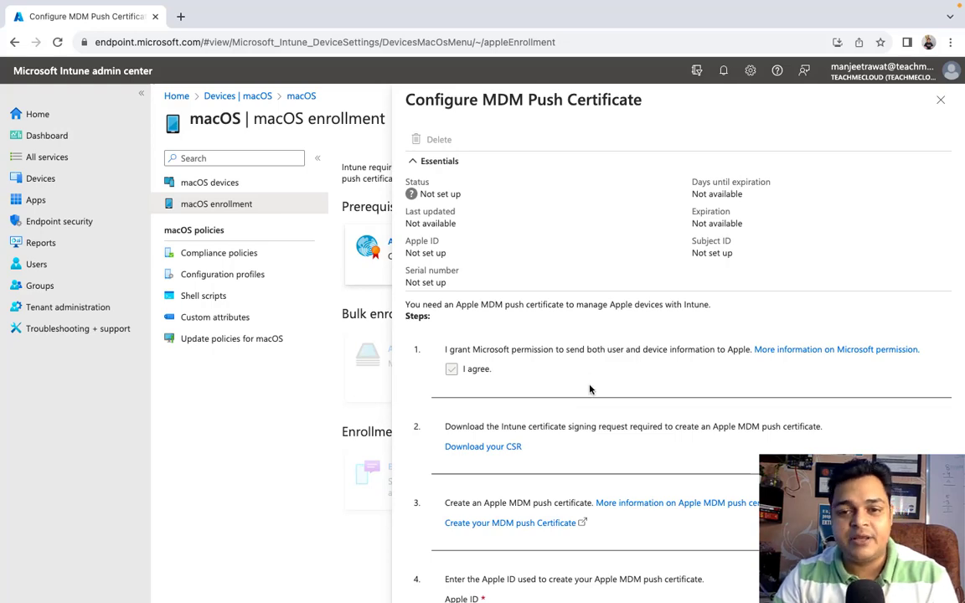
scroll(590, 386, "down", 5)
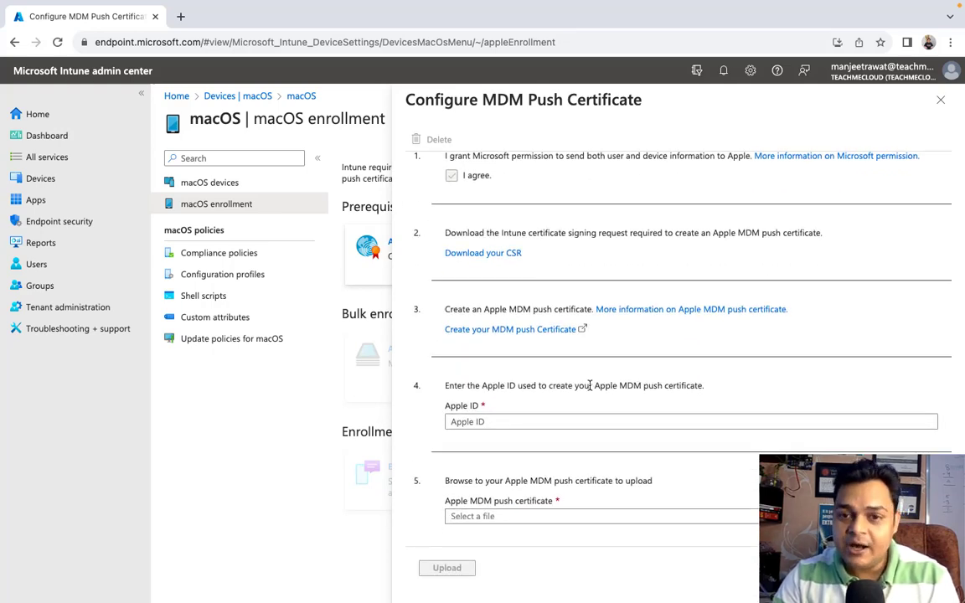
scroll(590, 385, "up", 5)
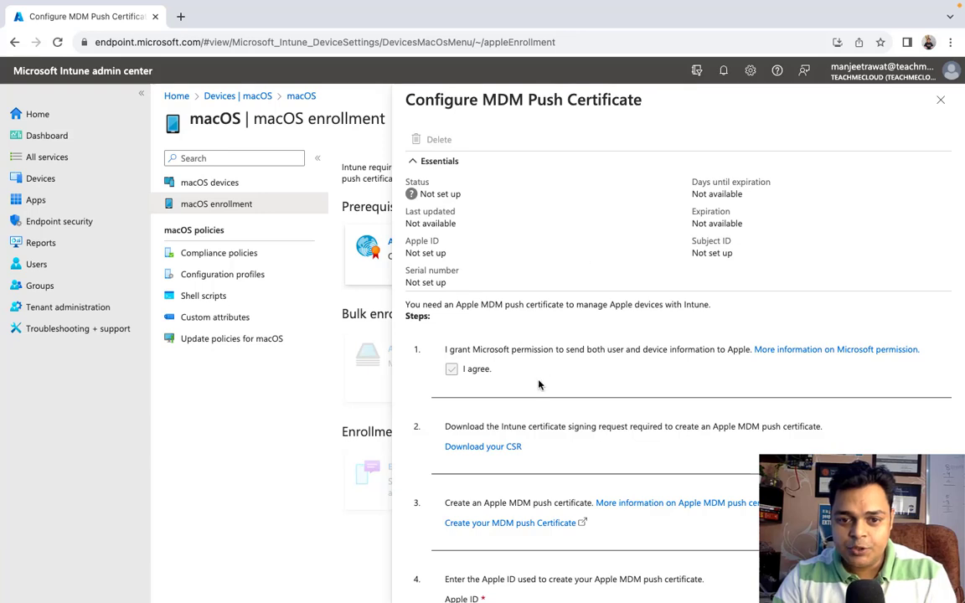
left_click(452, 370)
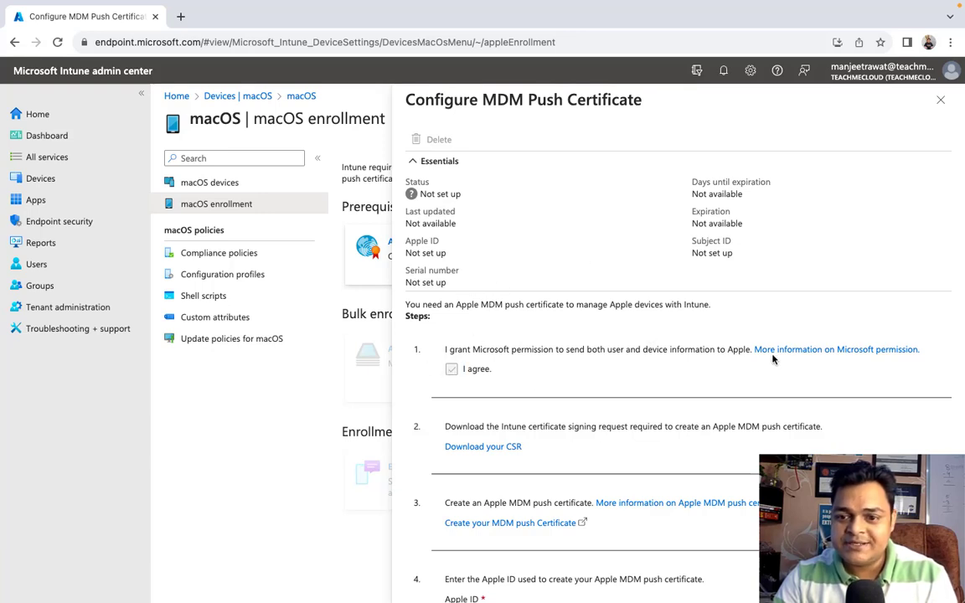
left_click_drag(506, 304, 608, 304)
scroll(468, 436, "down", 2)
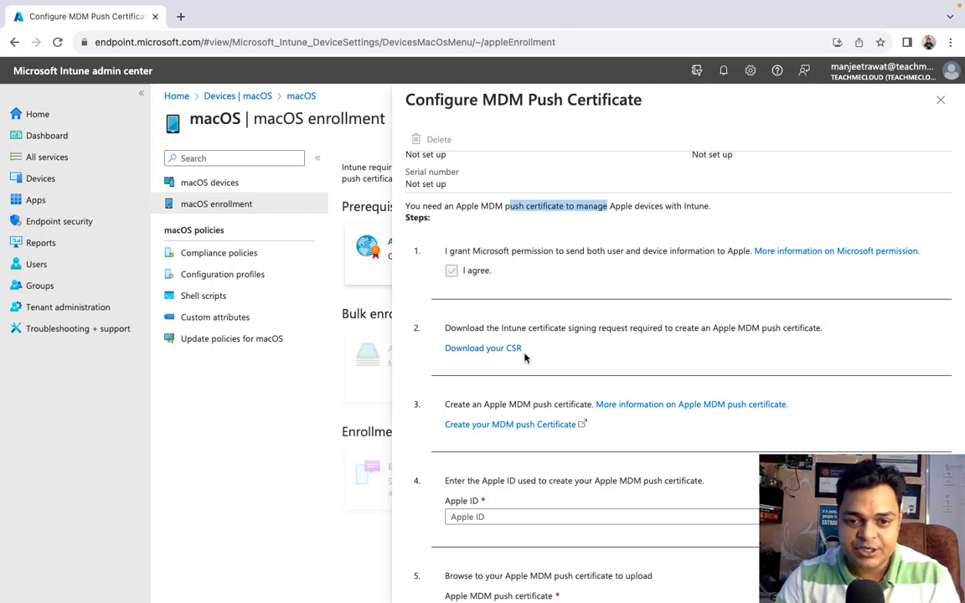
Download the IntuneCSR.csr signing request and open Apple's push certificate portal in a new tab
left_click(475, 352)
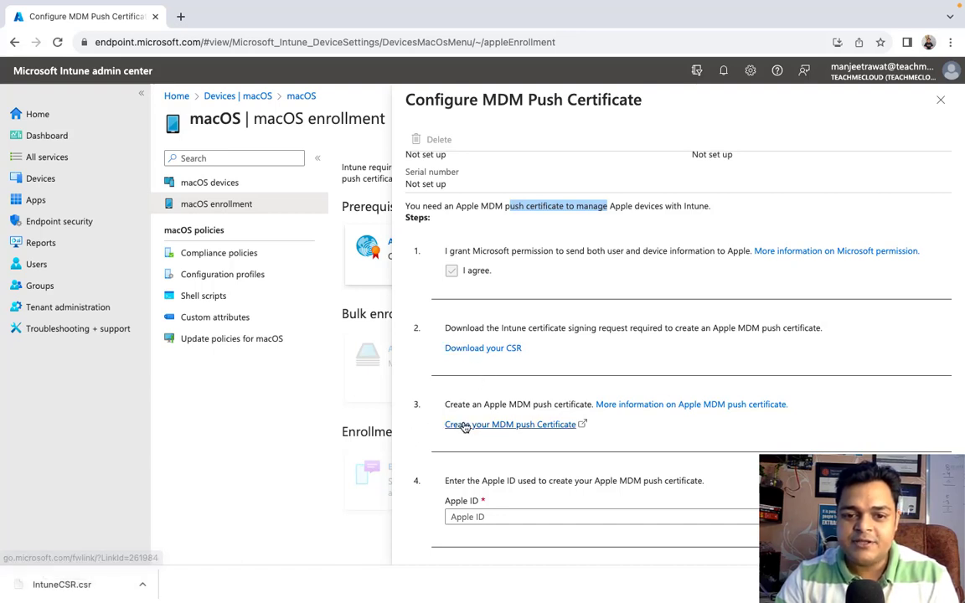
left_click(515, 427)
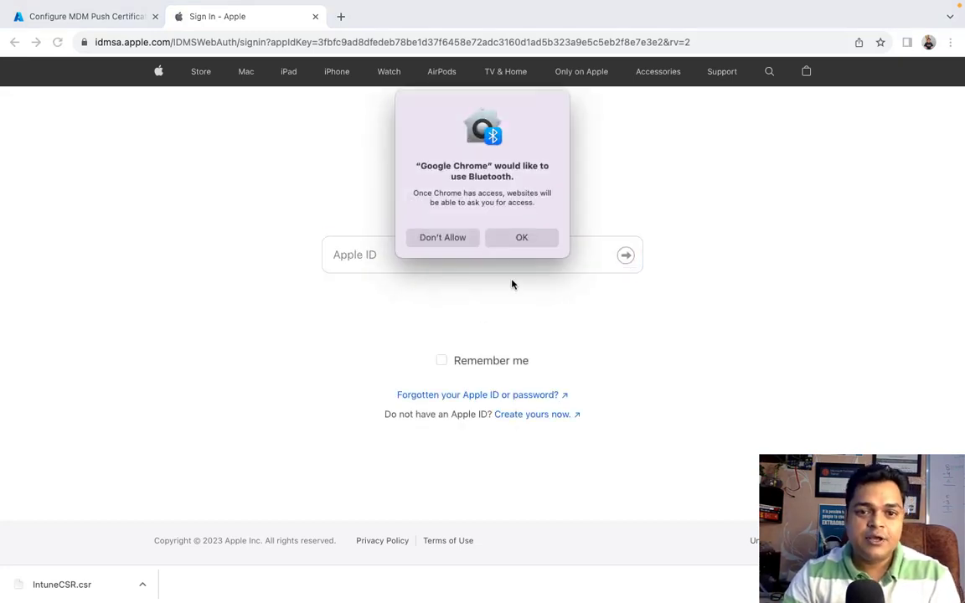
Allow Bluetooth access, then submit the account's Apple ID and password on Apple's sign-in page
left_click(510, 238)
left_click(422, 263)
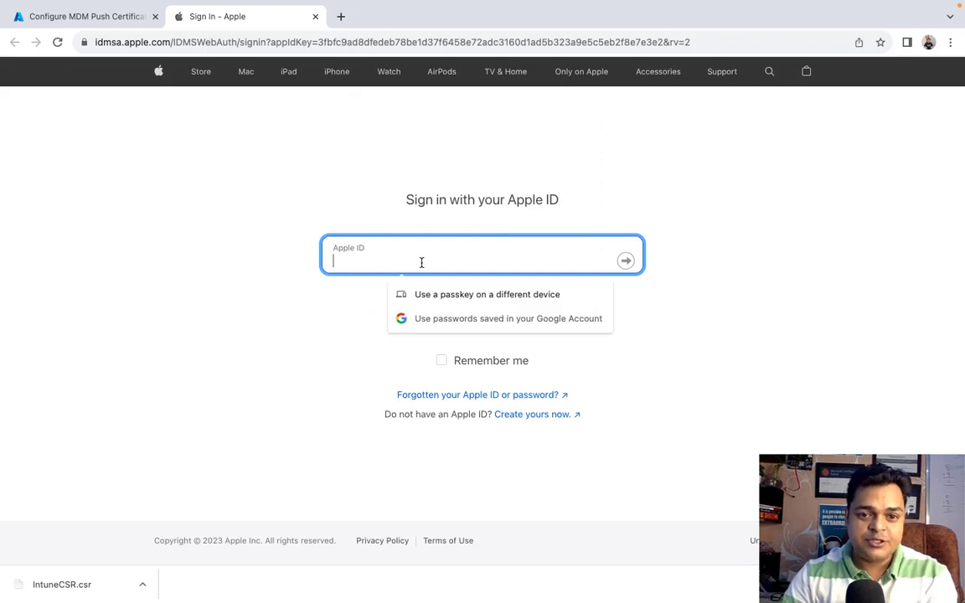
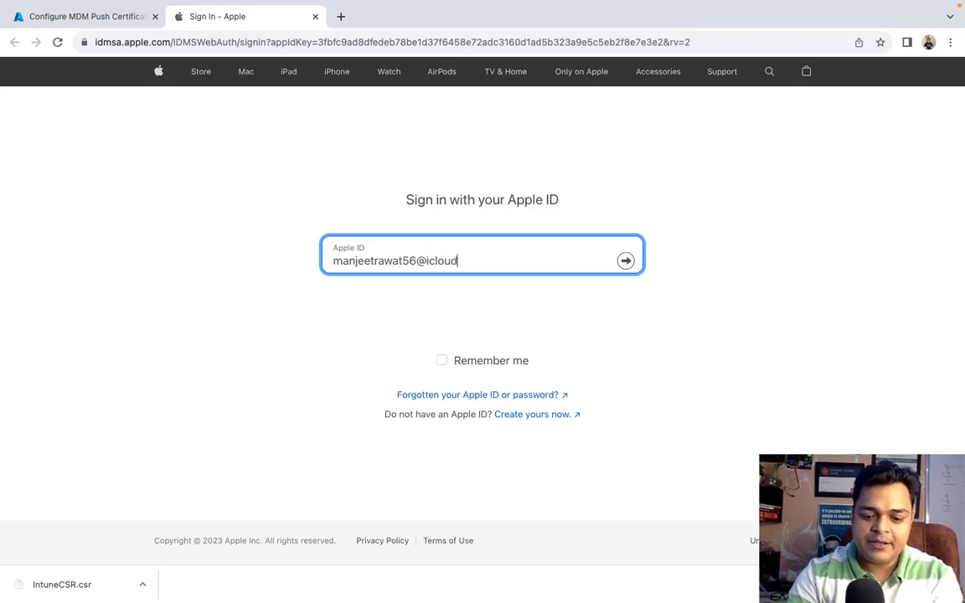
key("Return")
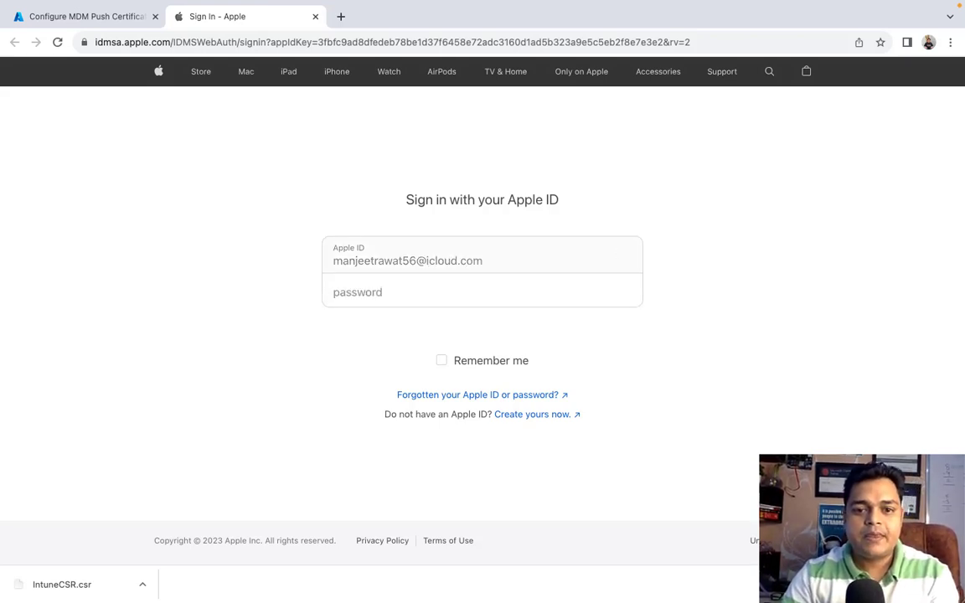
type("•••••")
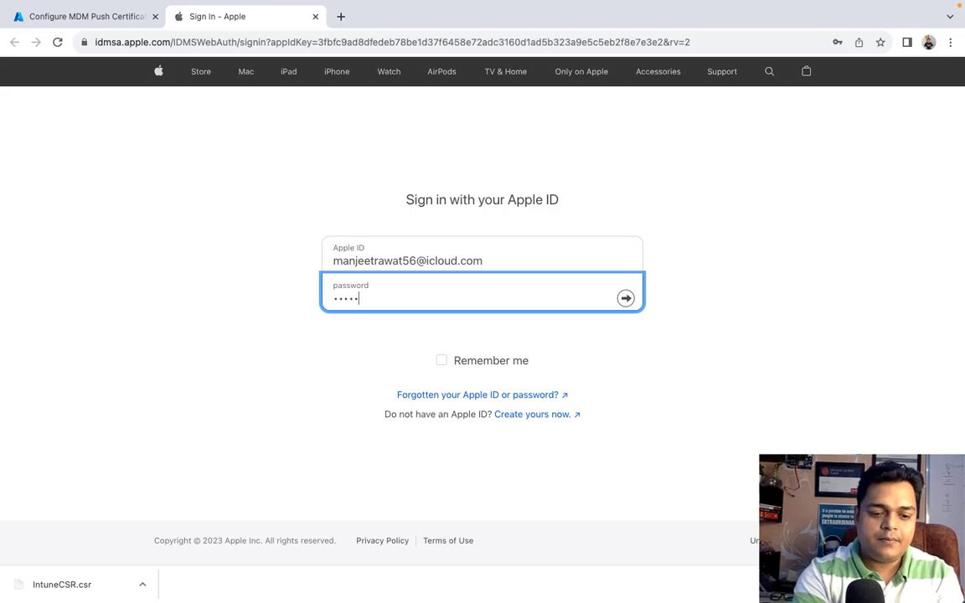
type("•••••")
key("Return")
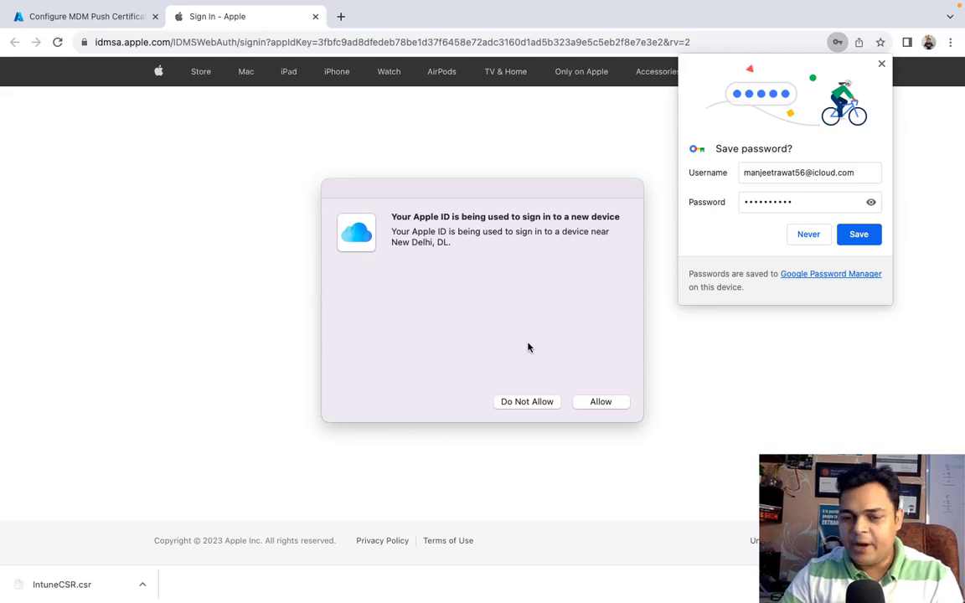
Approve the new-device sign-in and dismiss Chrome's password-saving prompts
left_click(601, 402)
key("Return")
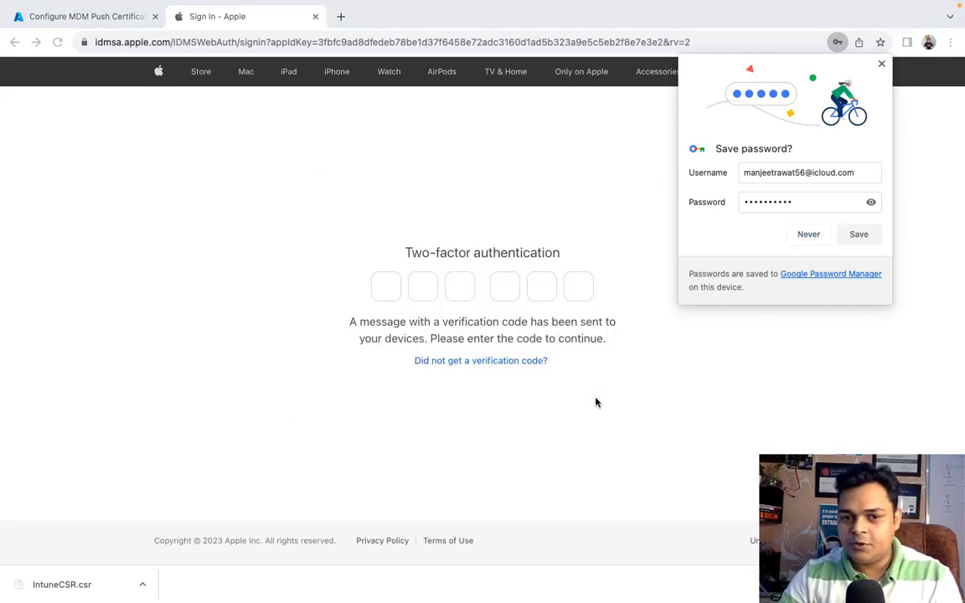
left_click(401, 288)
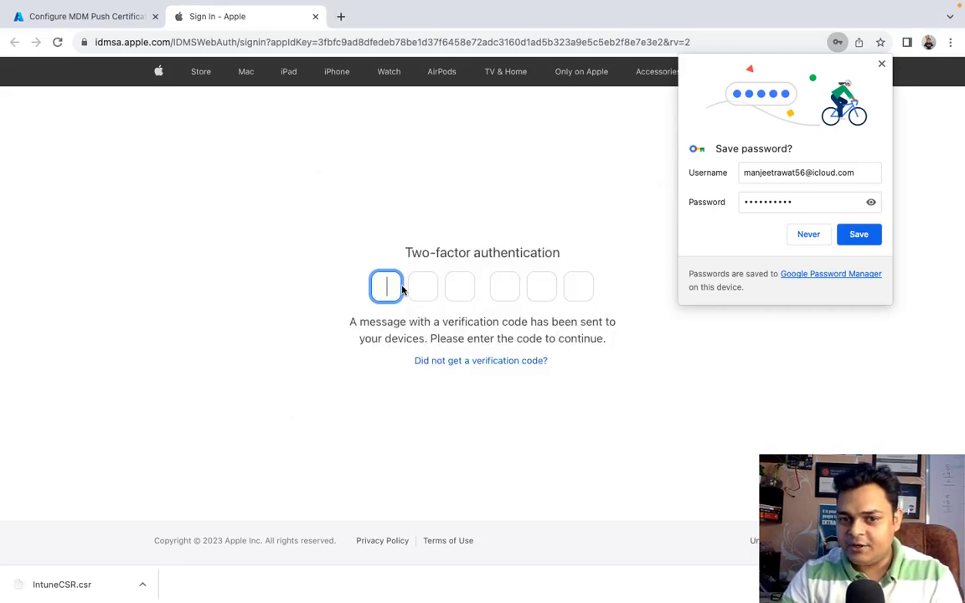
left_click(857, 237)
left_click(651, 66)
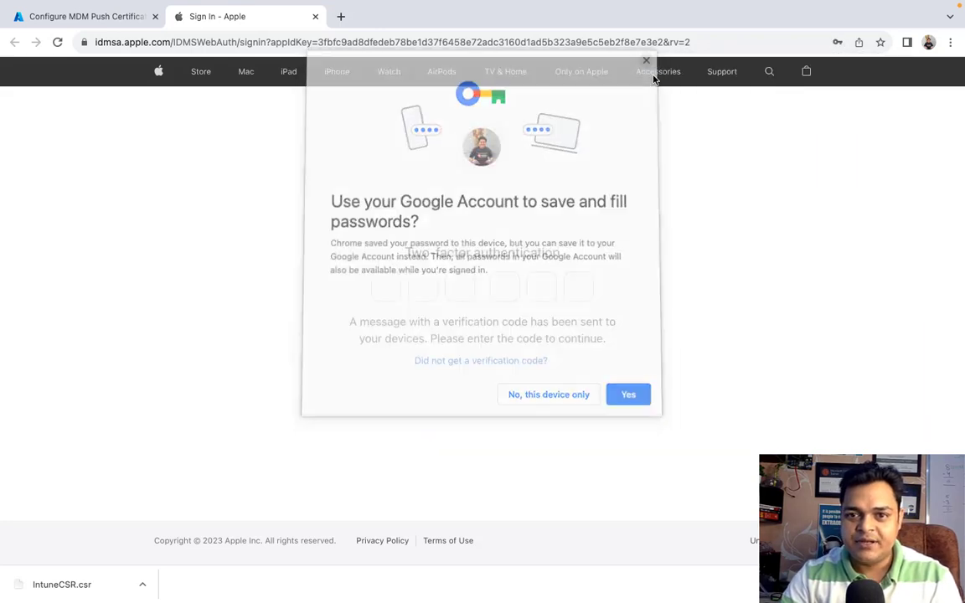
Resend the verification code, approve again, and enter the six-digit two-factor code
left_click(470, 361)
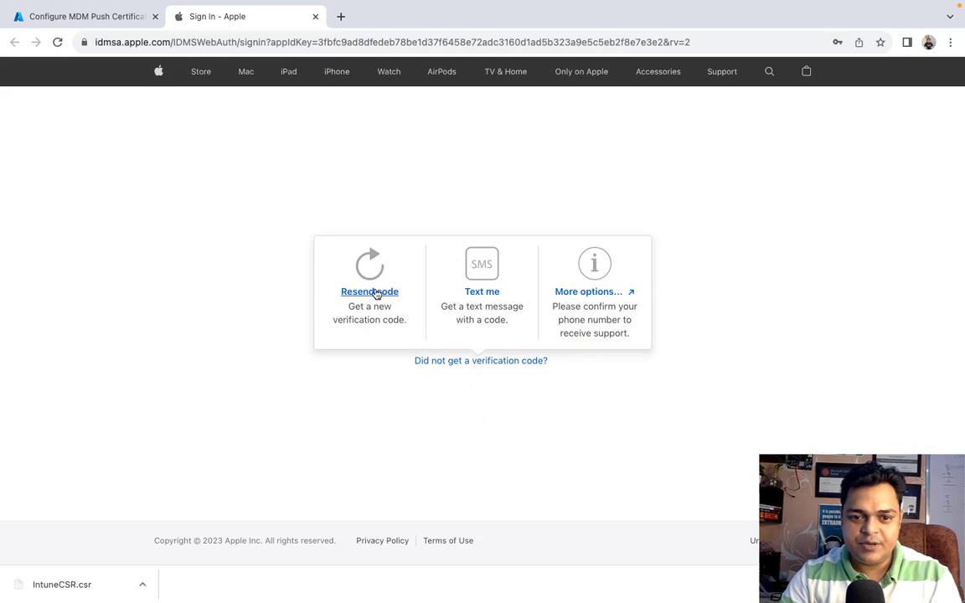
left_click(373, 293)
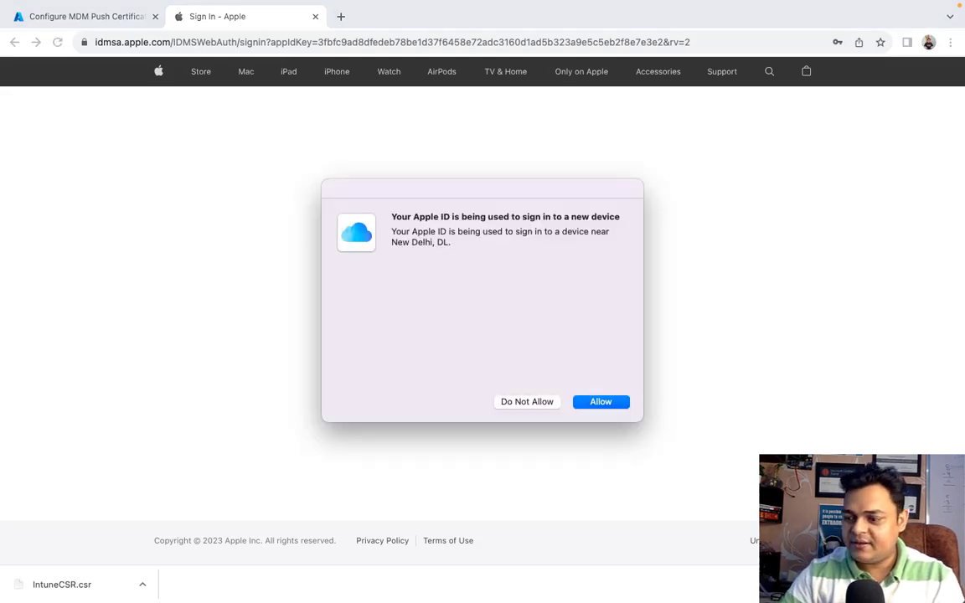
key("Return")
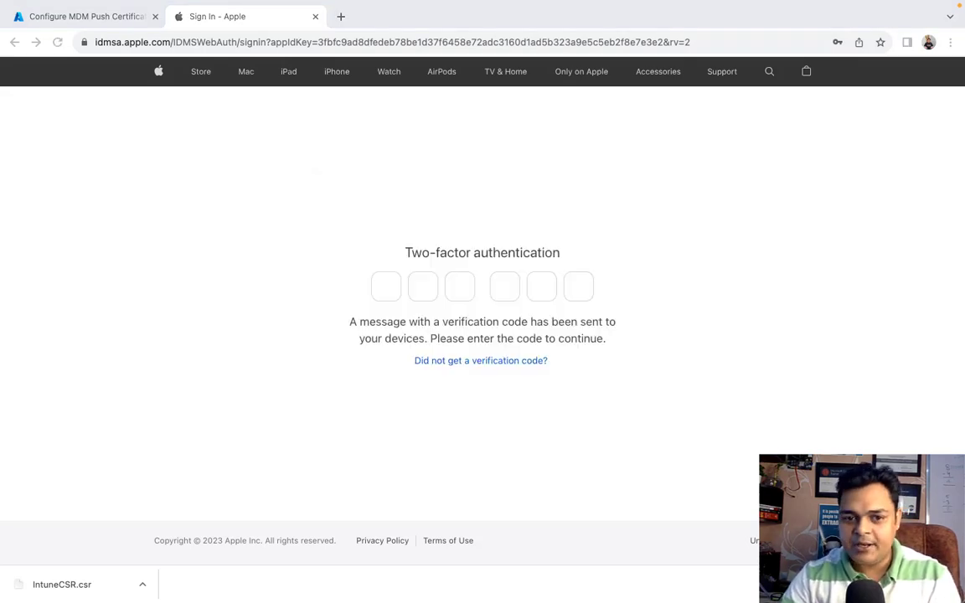
left_click(382, 287)
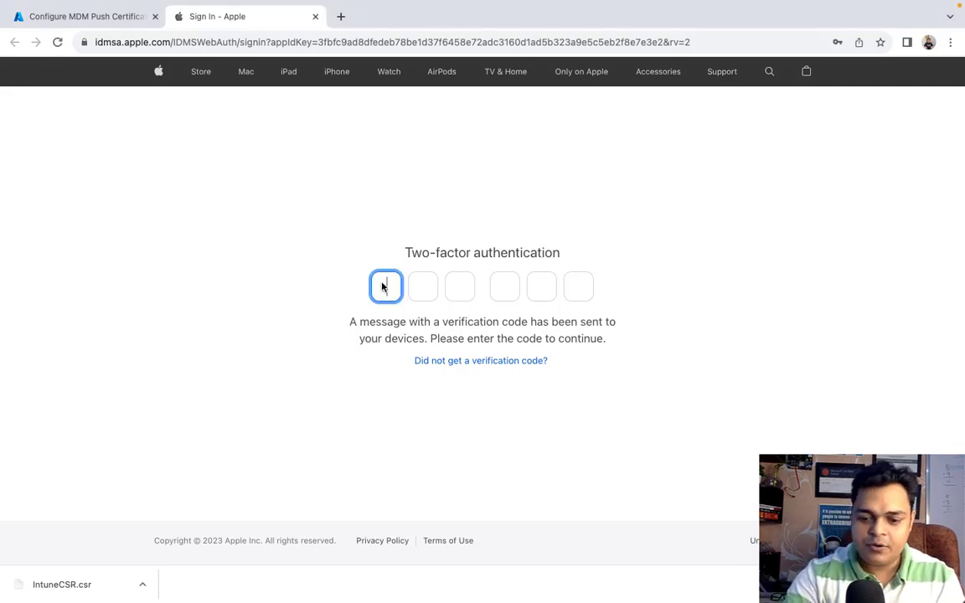
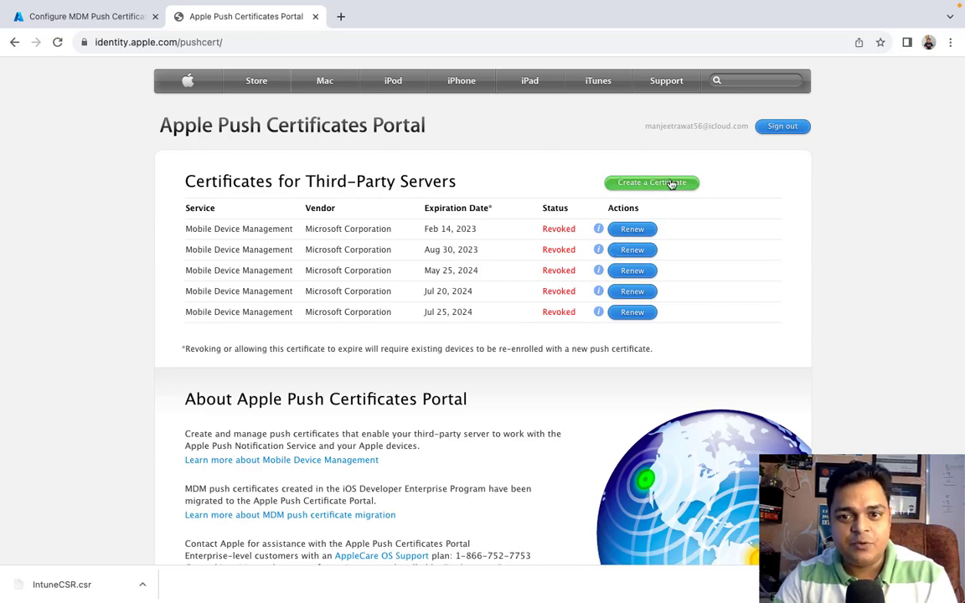
Start a new push certificate in the Apple Push Certificates Portal and accept the terms of use
left_click(654, 183)
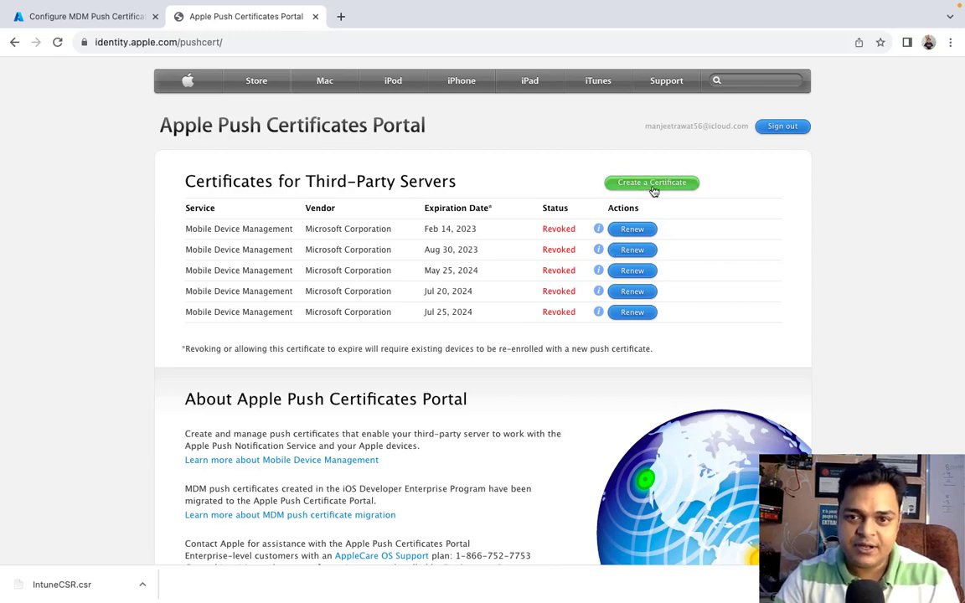
scroll(369, 390, "down", 10)
left_click(337, 442)
left_click(551, 494)
Upload IntuneCSR.csr from Downloads and download the issued MDM push certificate (.pem)
left_click(279, 336)
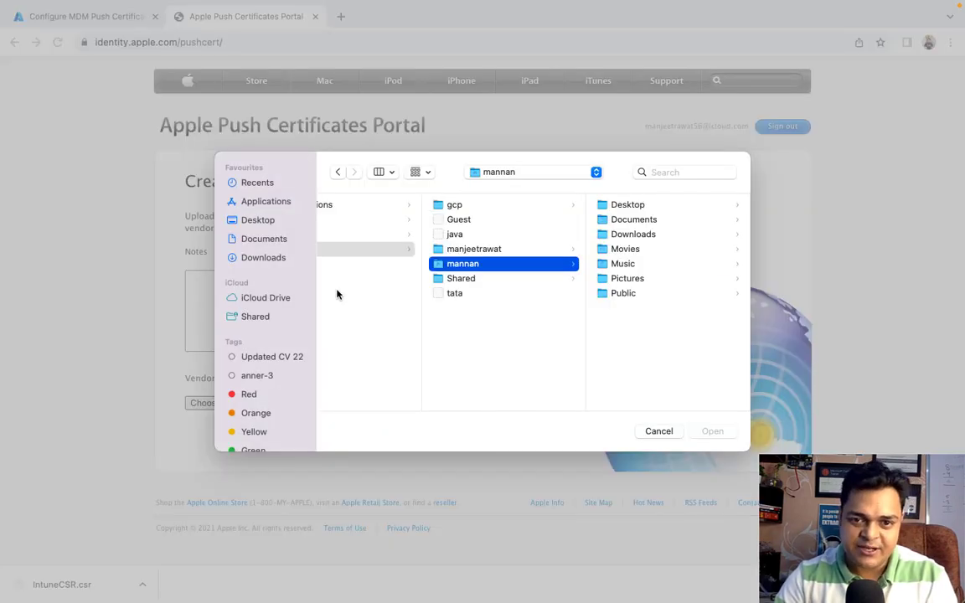
left_click(261, 262)
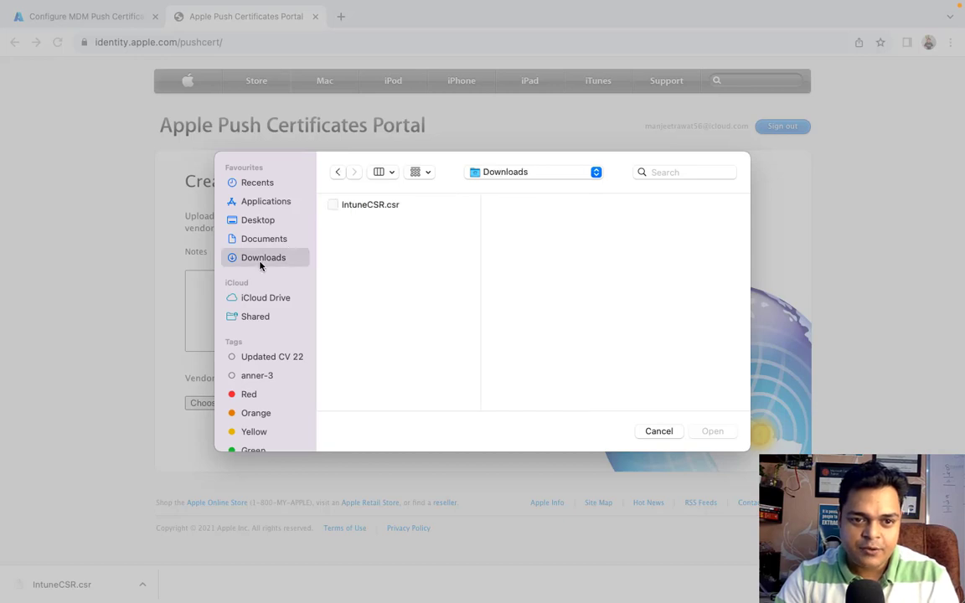
double_click(381, 205)
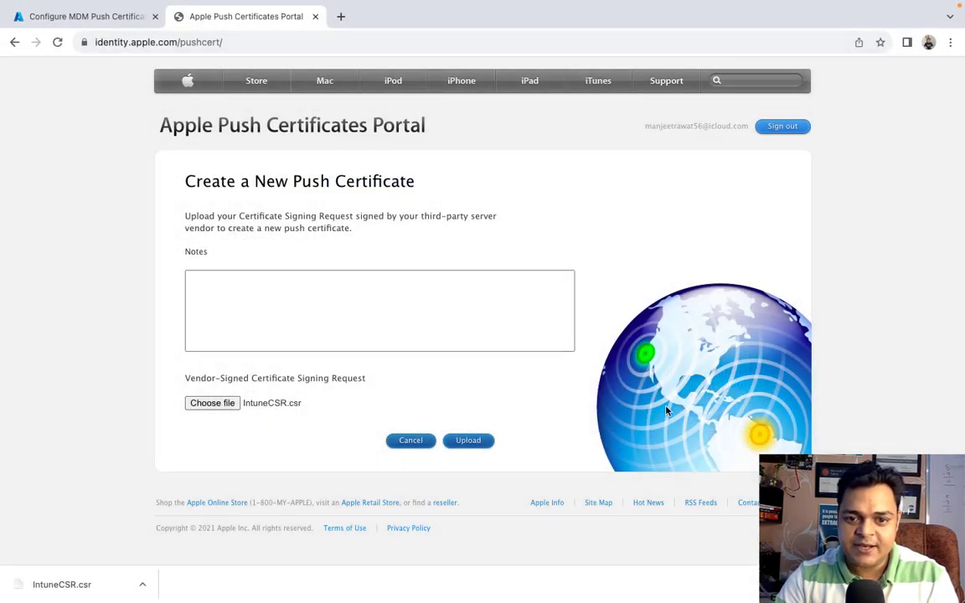
left_click(460, 447)
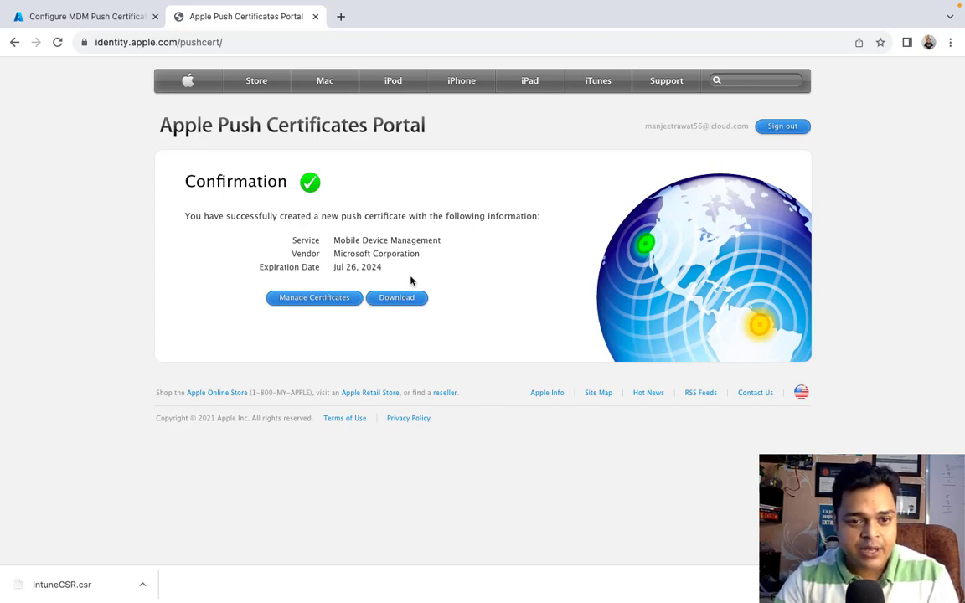
left_click(398, 300)
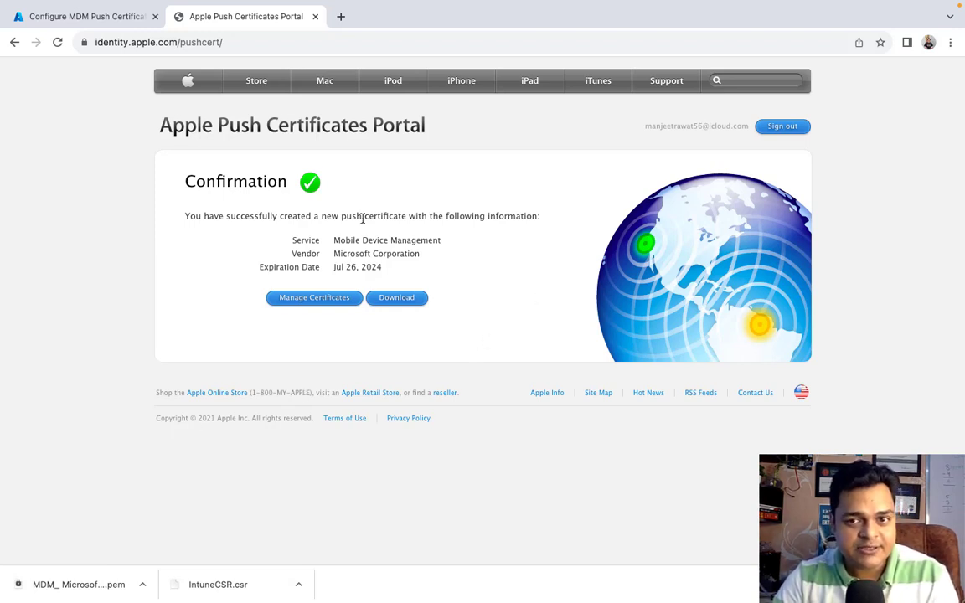
left_click(96, 18)
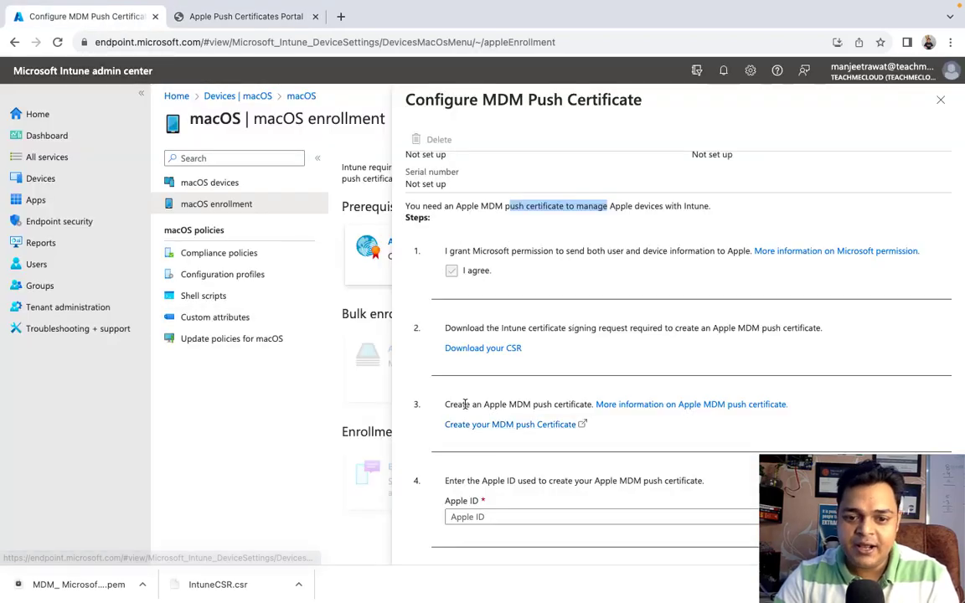
Enter the Apple ID and upload MDM_ Microsoft Corporation_Certificate.pem as Intune's push certificate
scroll(465, 405, "down", 3)
left_click(465, 384)
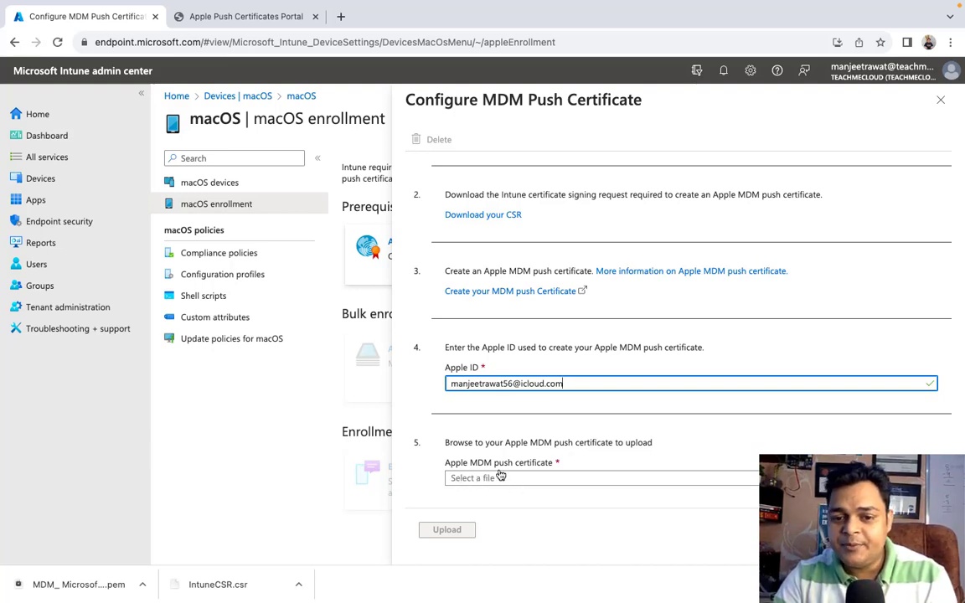
key("Tab")
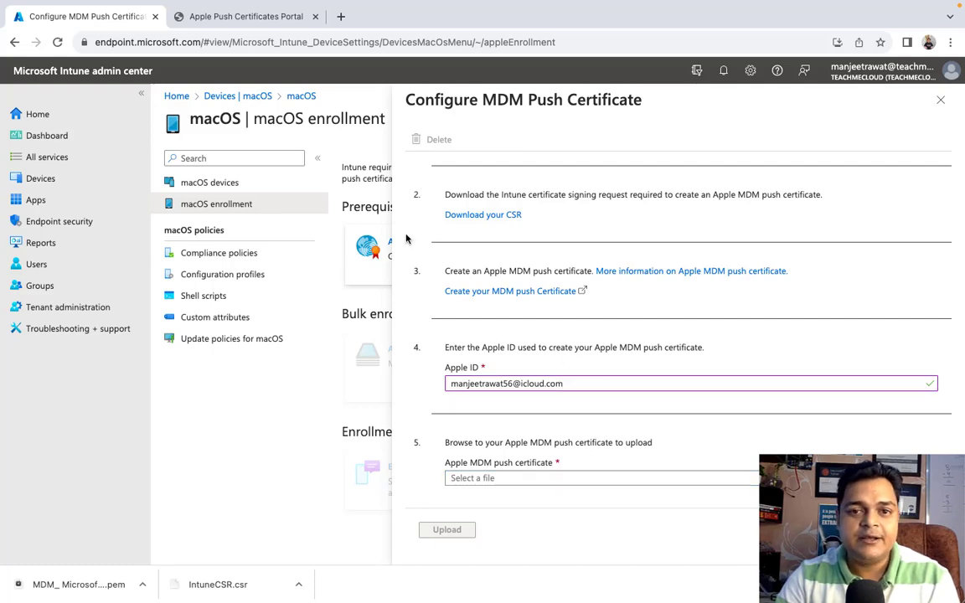
key("space")
double_click(394, 221)
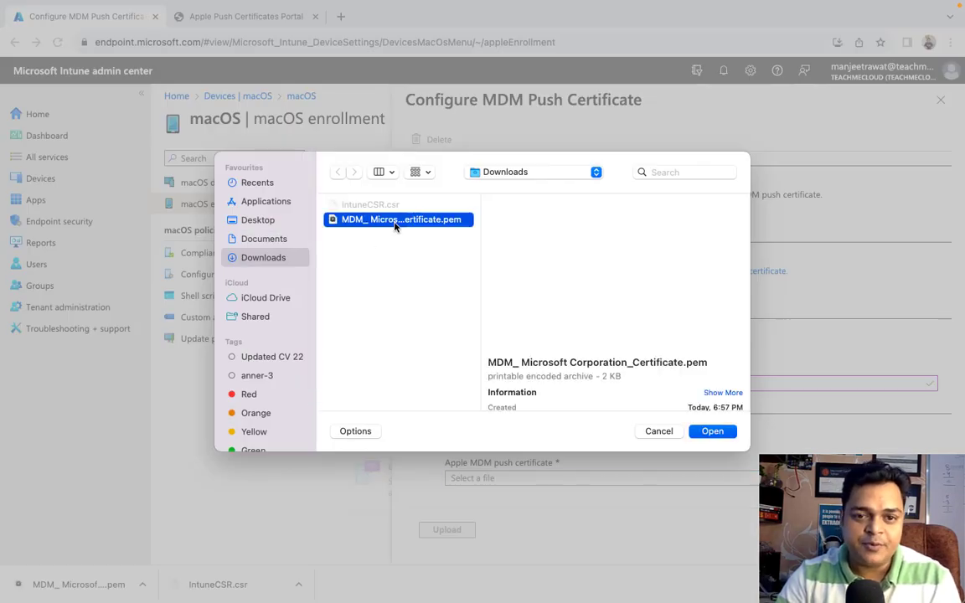
left_click(446, 531)
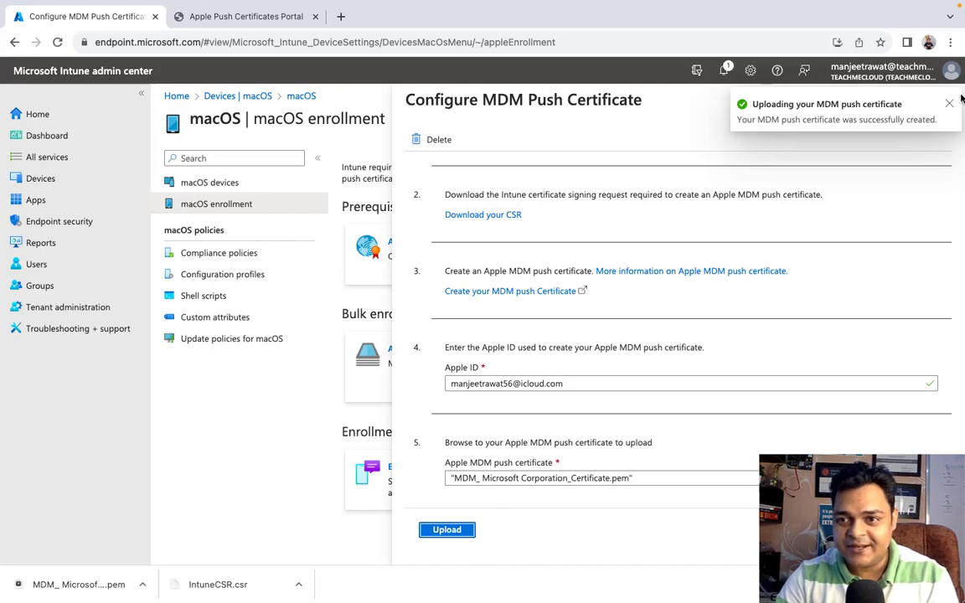
Confirm the Apple MDM Push certificate is Active with 365 days left and note its serial number
left_click(950, 104)
left_click(939, 99)
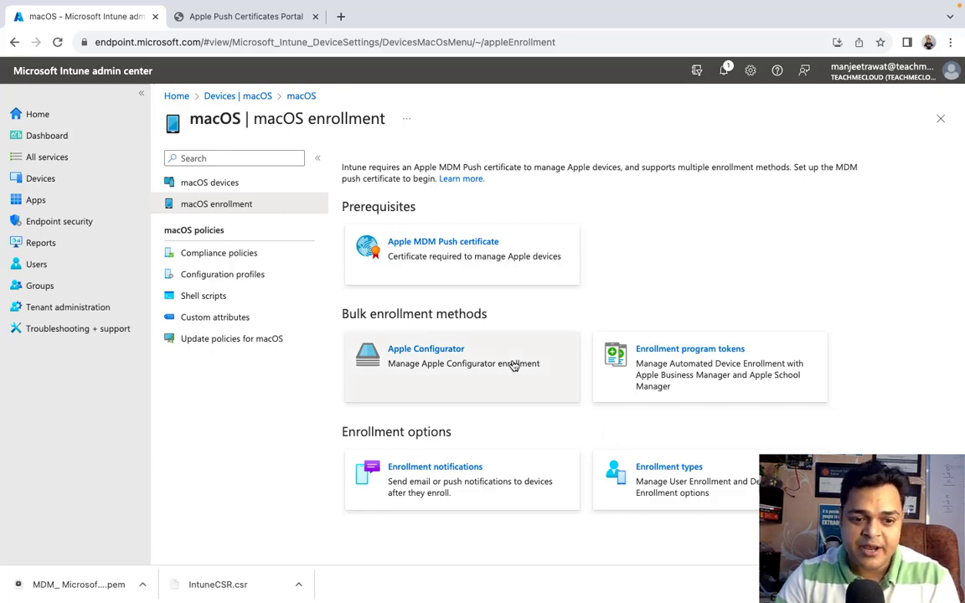
left_click(446, 242)
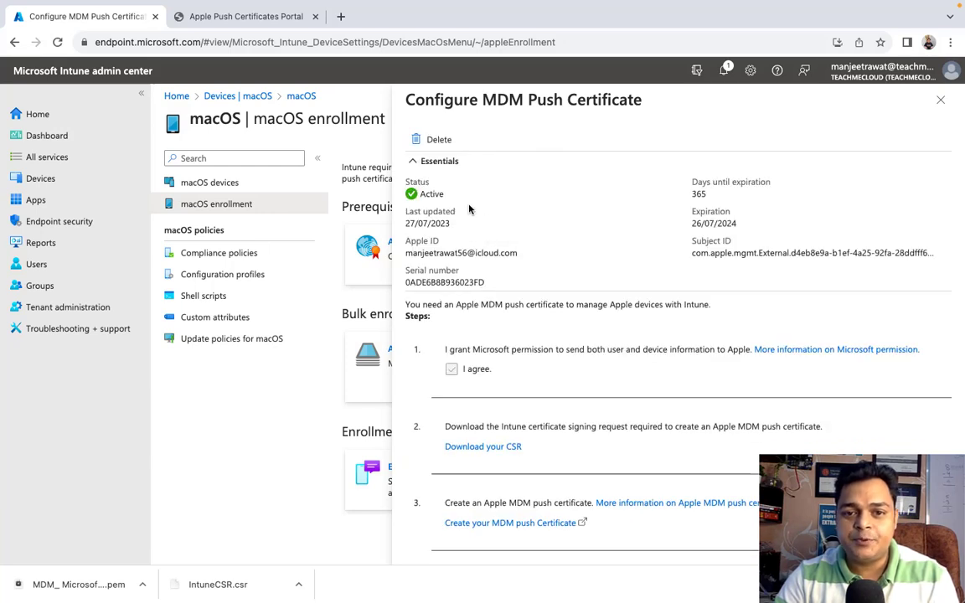
left_click_drag(486, 282, 405, 283)
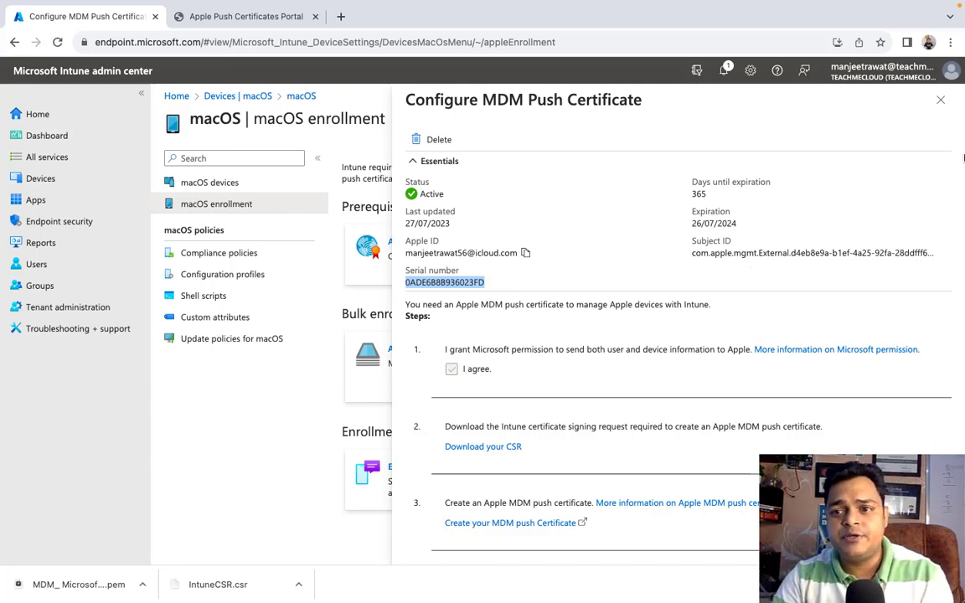
left_click(940, 99)
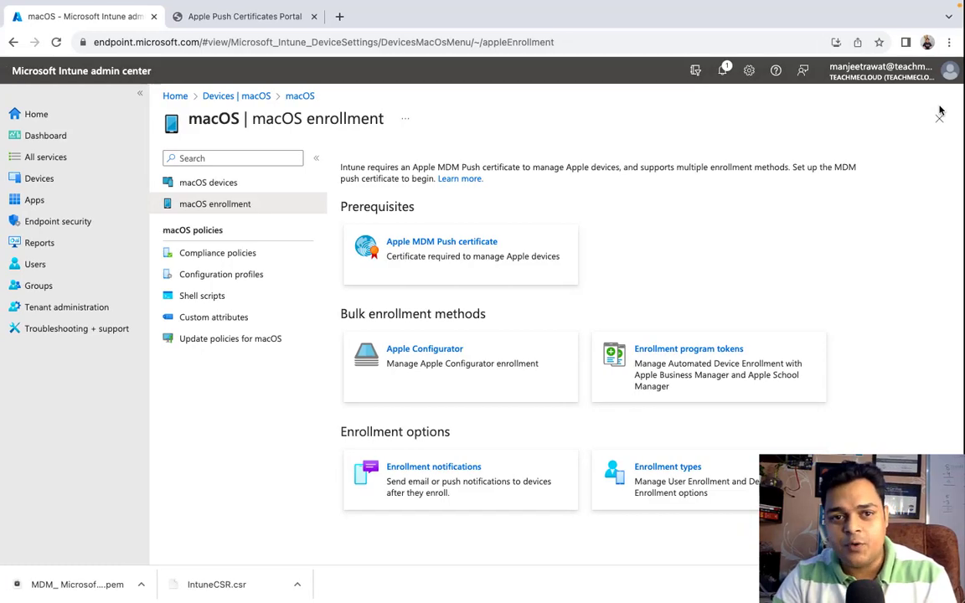
key("super+h")
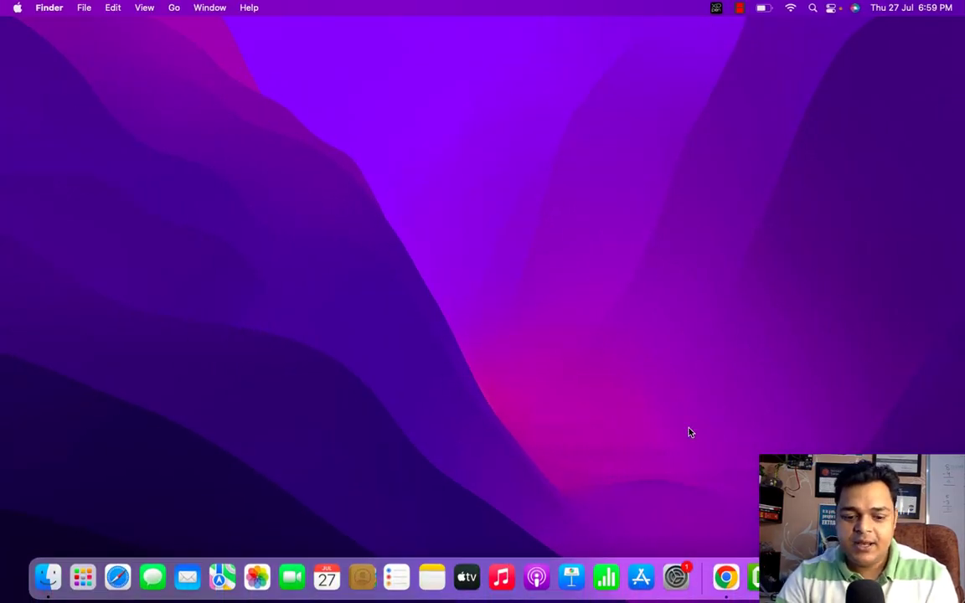
Launch Company Portal by searching 'company portal' in Spotlight
key("super+space")
type("company")
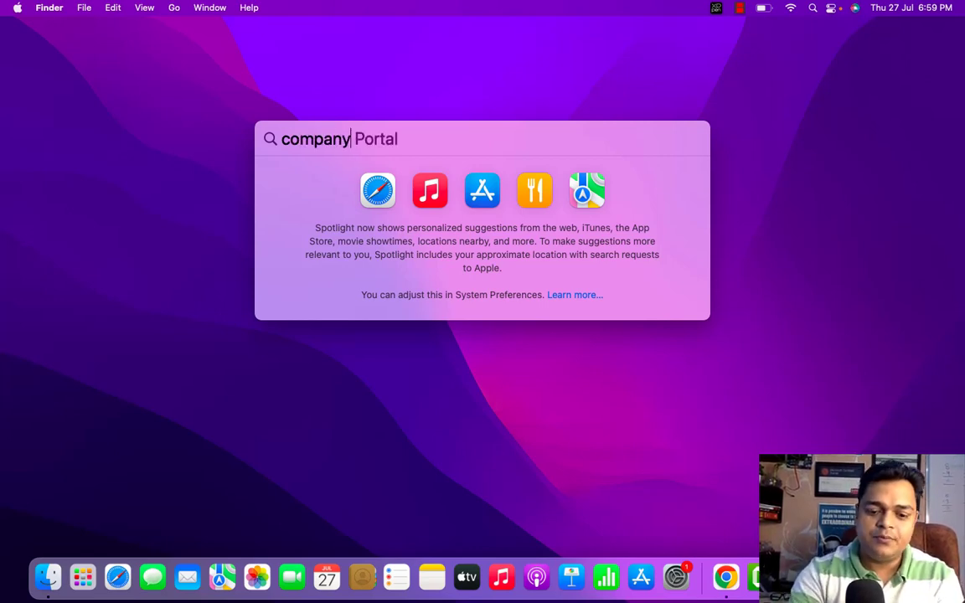
type(" portal")
key("Return")
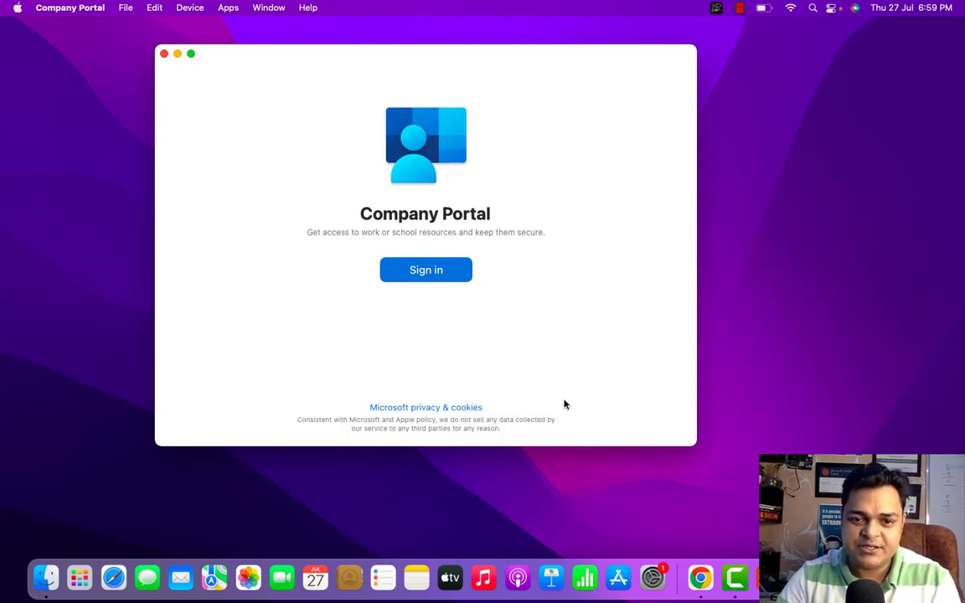
Postpone device access setup and sign out of the currently signed-in Company Portal account
left_click(432, 272)
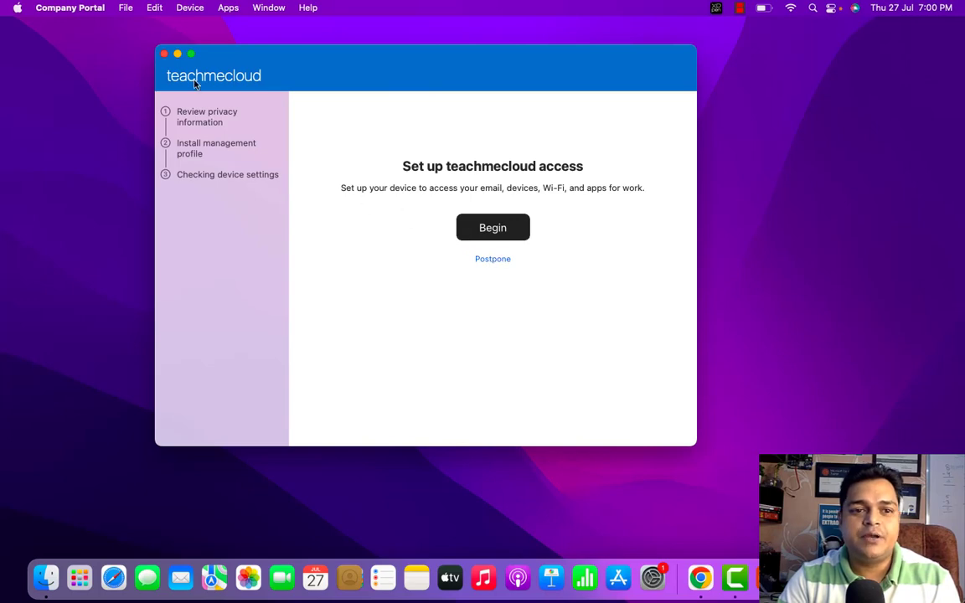
left_click(494, 261)
left_click(386, 311)
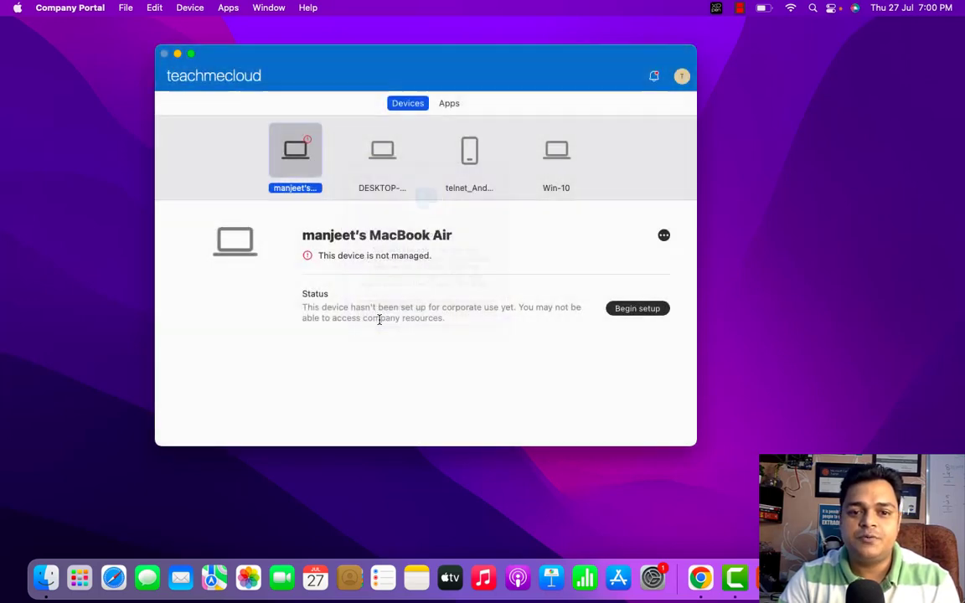
left_click(681, 75)
left_click(410, 194)
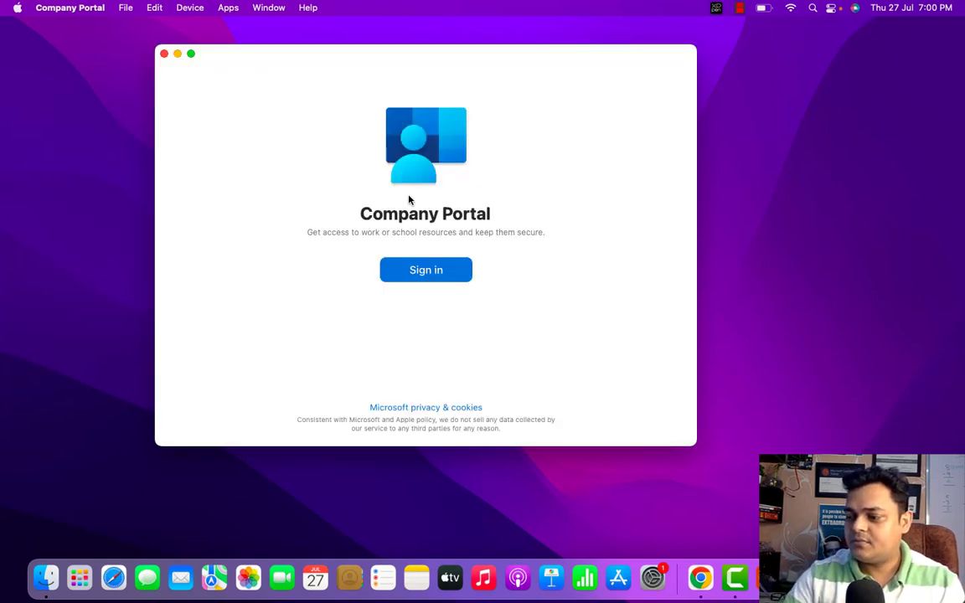
Sign in to Company Portal with the work account e-mail and its password
left_click(429, 279)
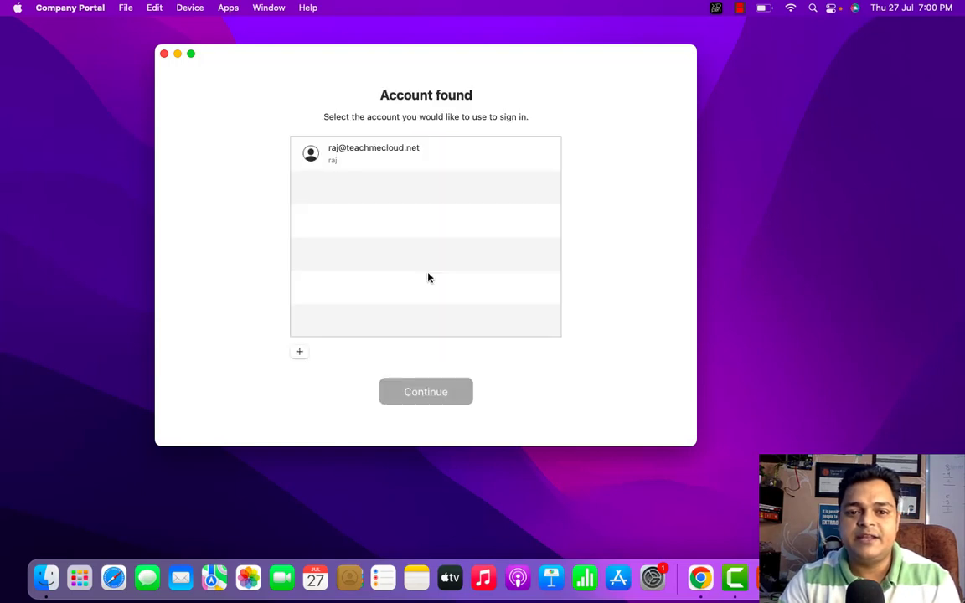
left_click(299, 351)
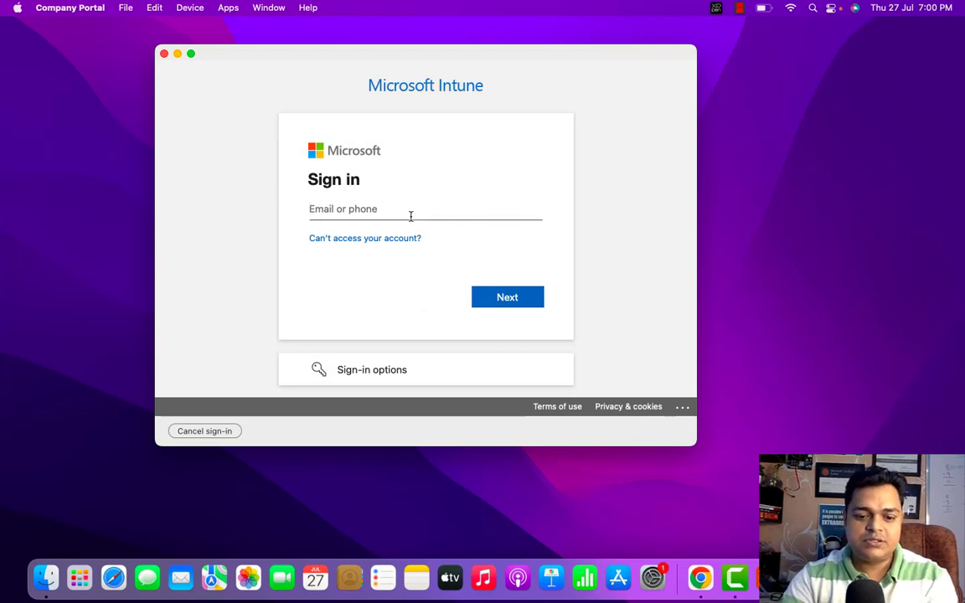
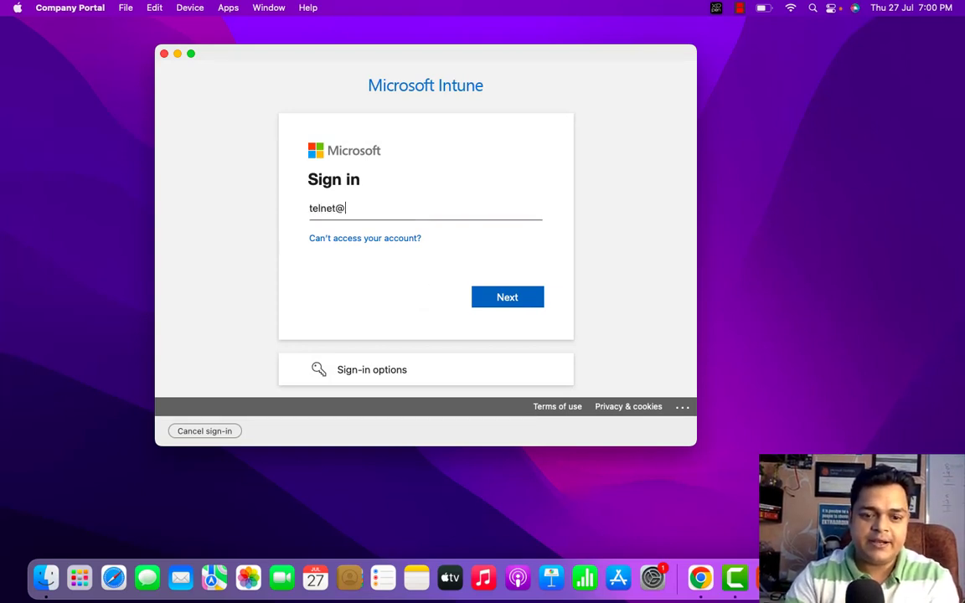
key("Return")
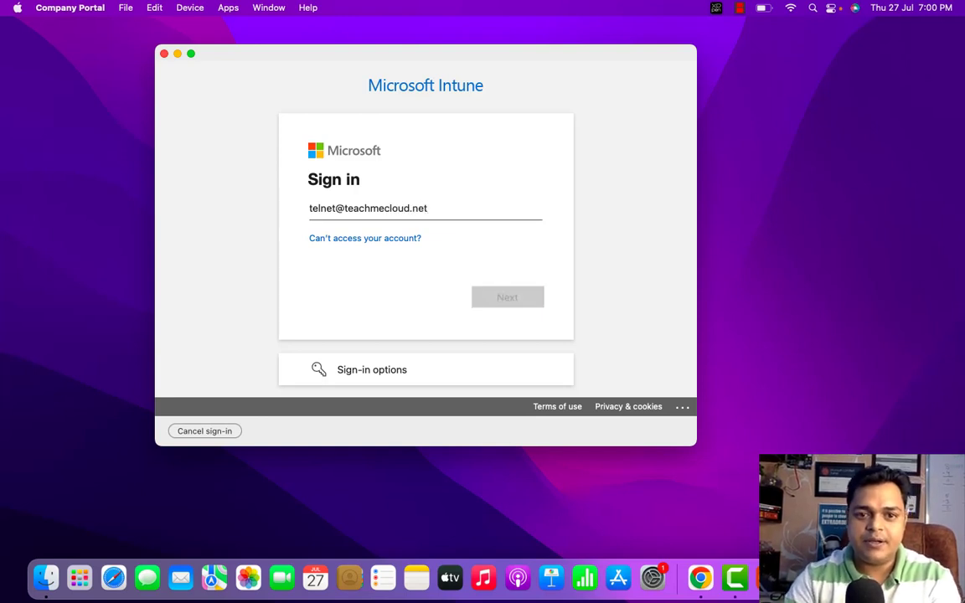
type("•••••••••")
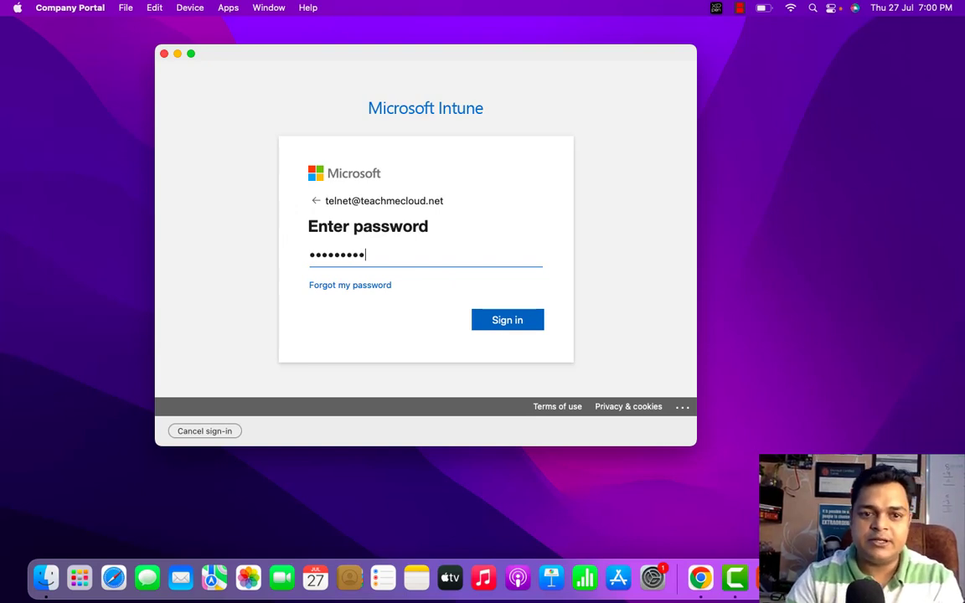
key("Return")
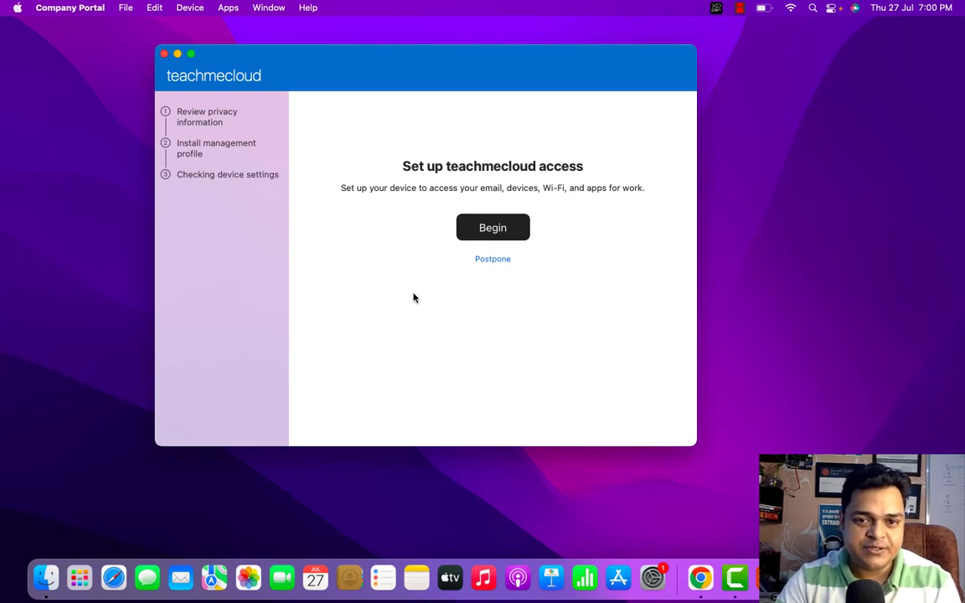
Begin device setup, accept the privacy information, and download the management profile
left_click(497, 230)
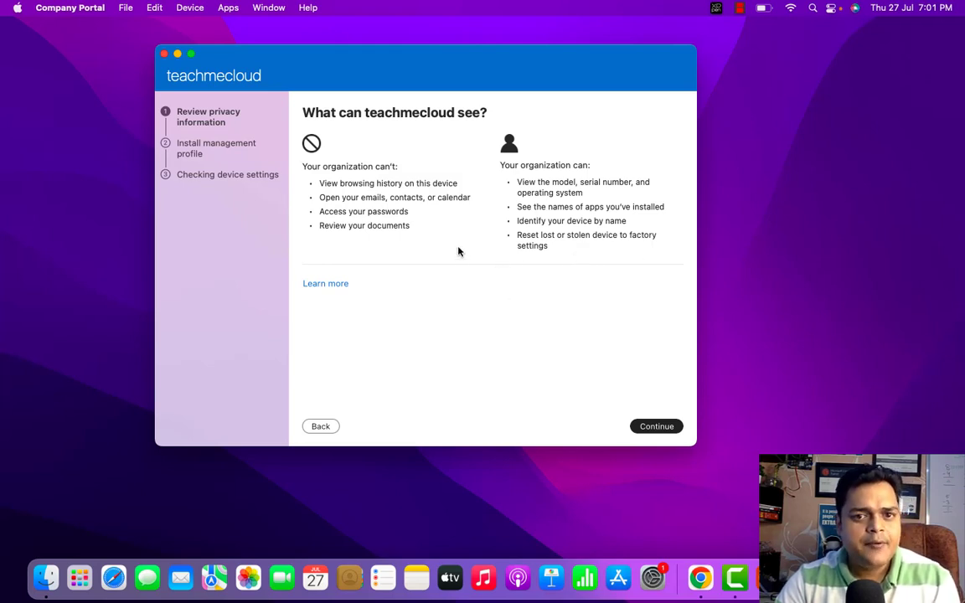
left_click(653, 427)
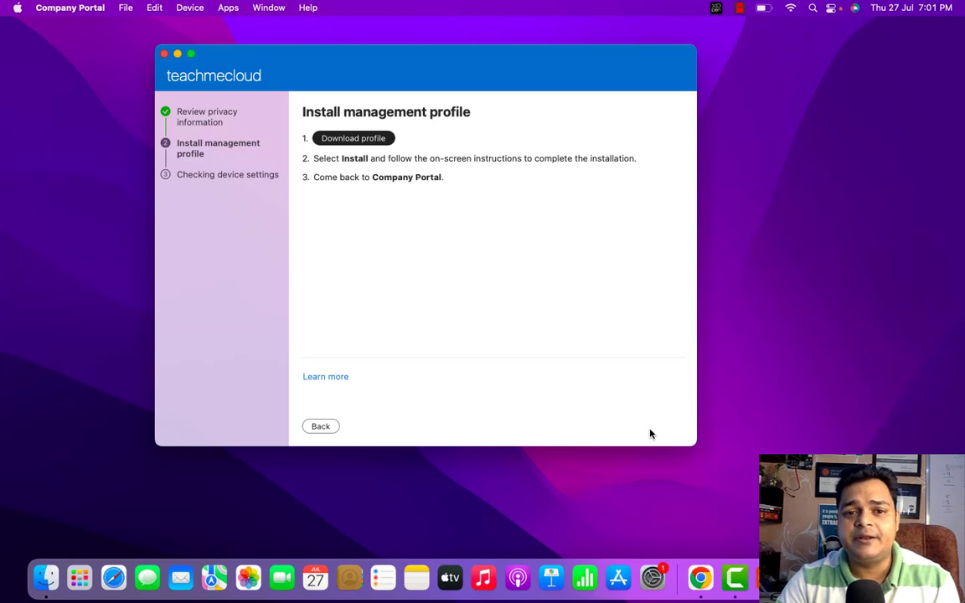
left_click(348, 140)
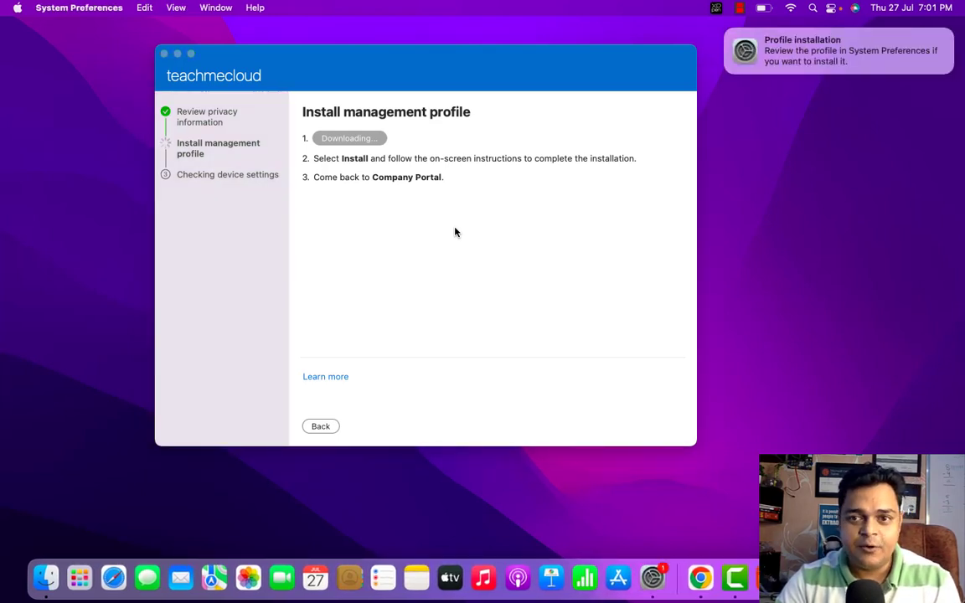
Install the Management Profile in System Preferences, authorising enrolment with the Mac password
left_click(793, 52)
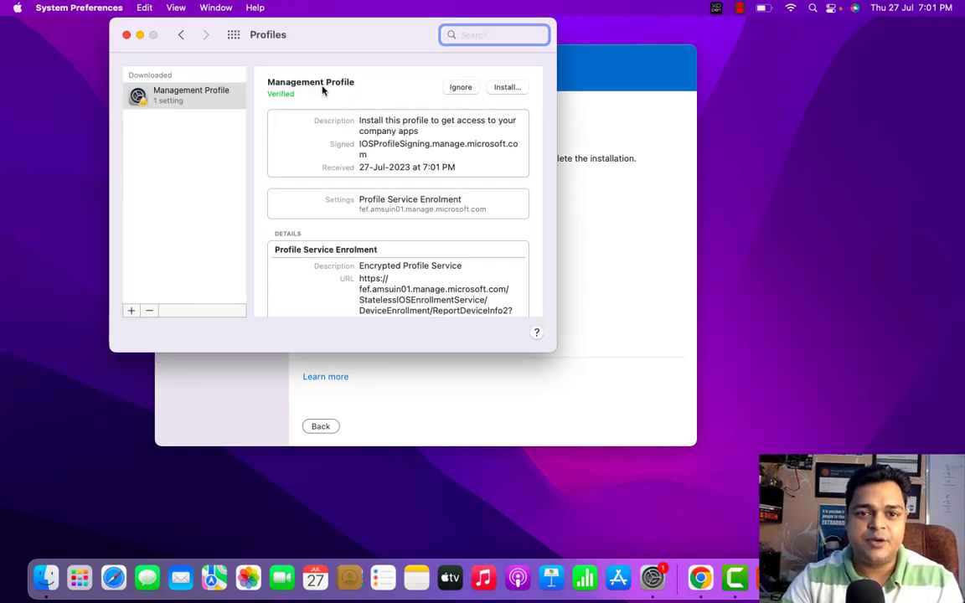
left_click(507, 88)
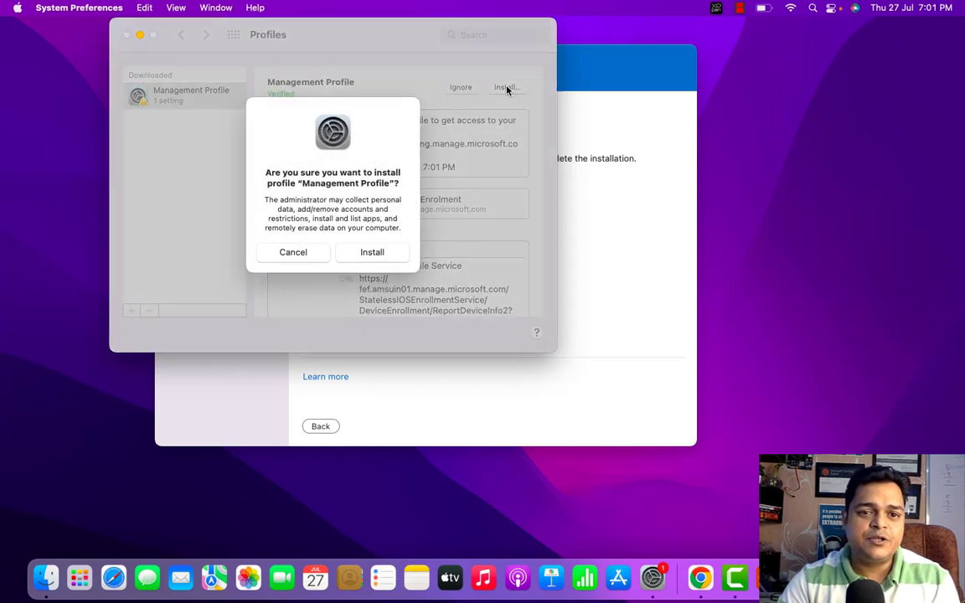
left_click(370, 254)
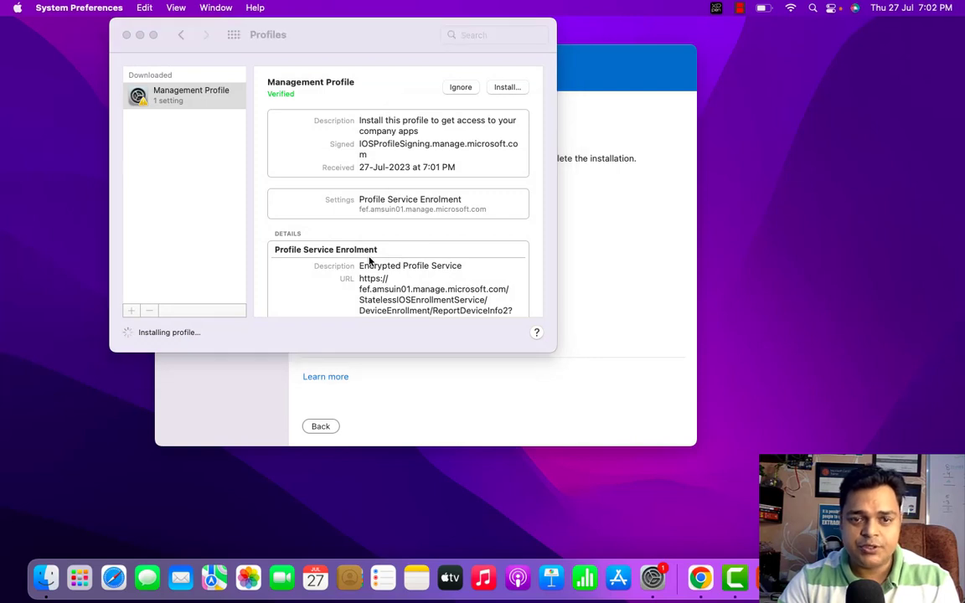
type("*********")
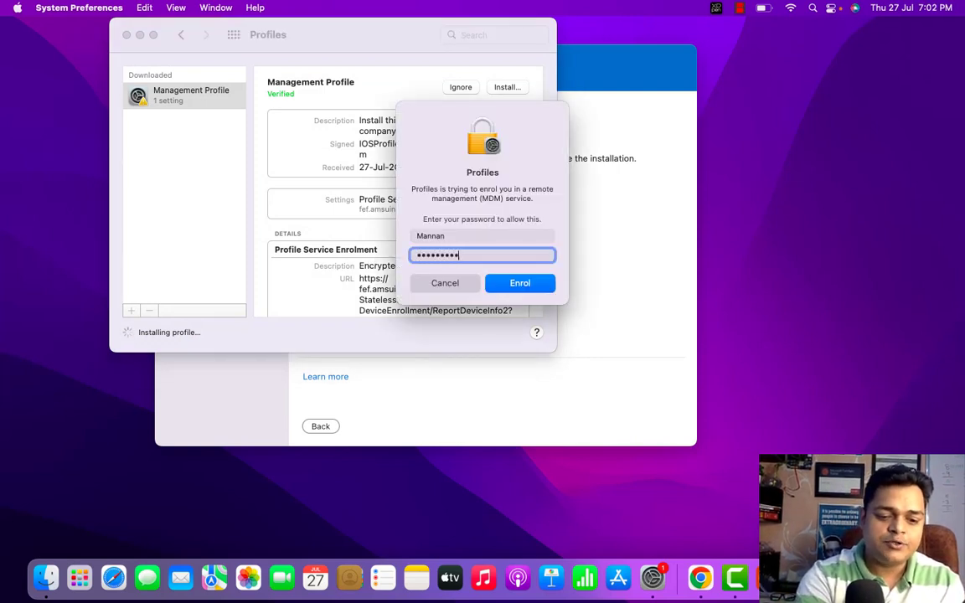
key("Return")
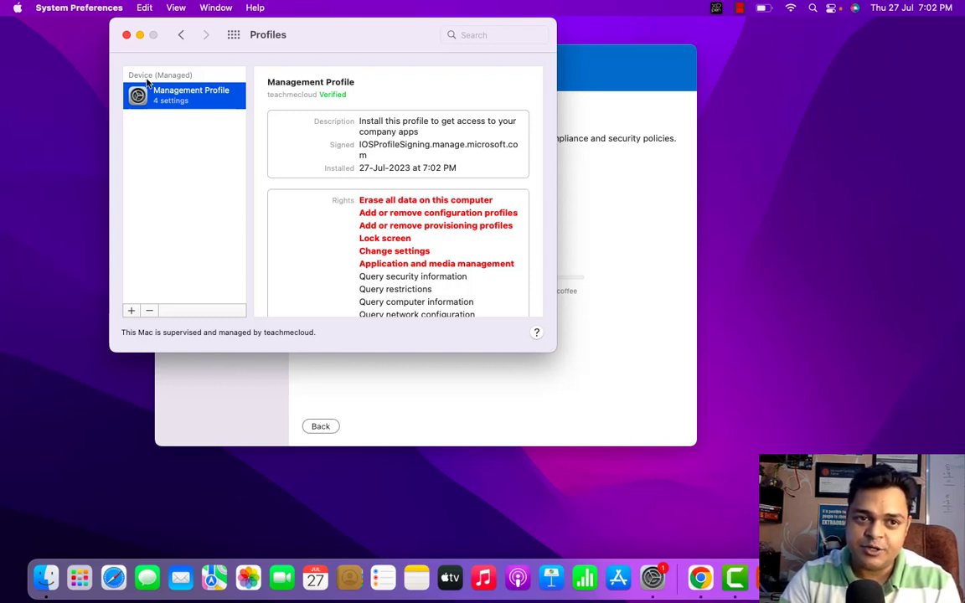
left_click(126, 35)
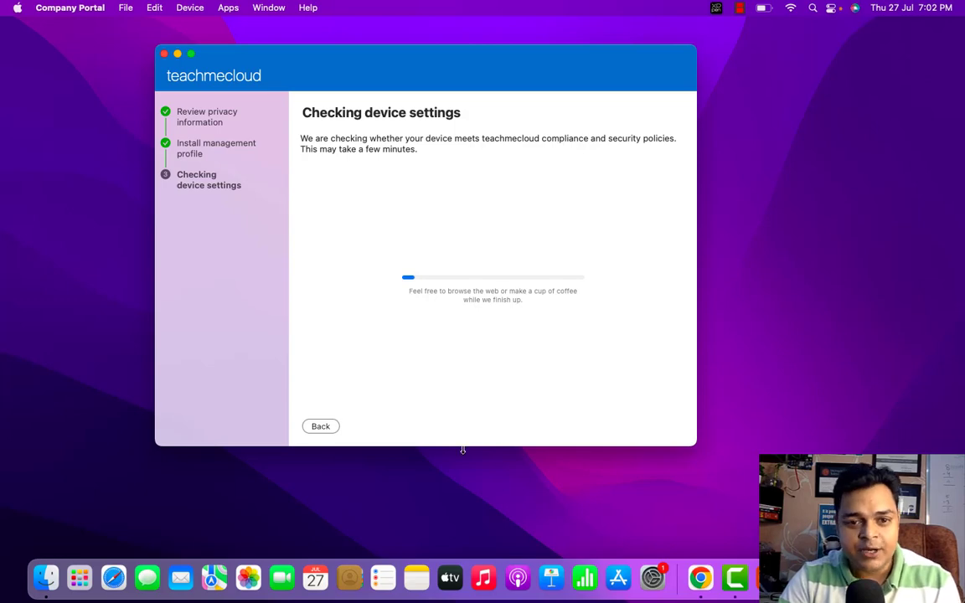
Refresh Intune's Devices overview and open the macOS list showing two compliant Macs
left_click(701, 589)
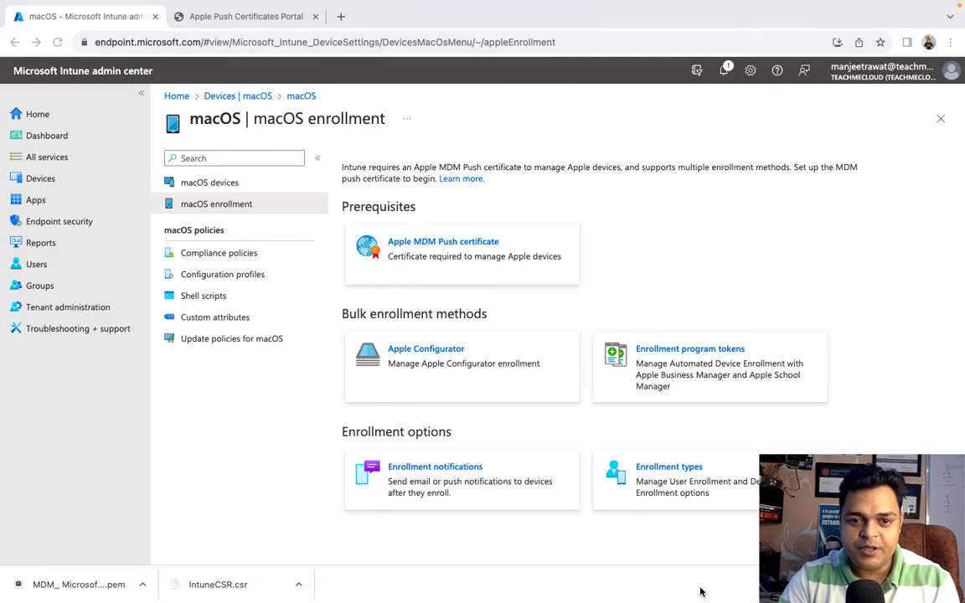
left_click(260, 96)
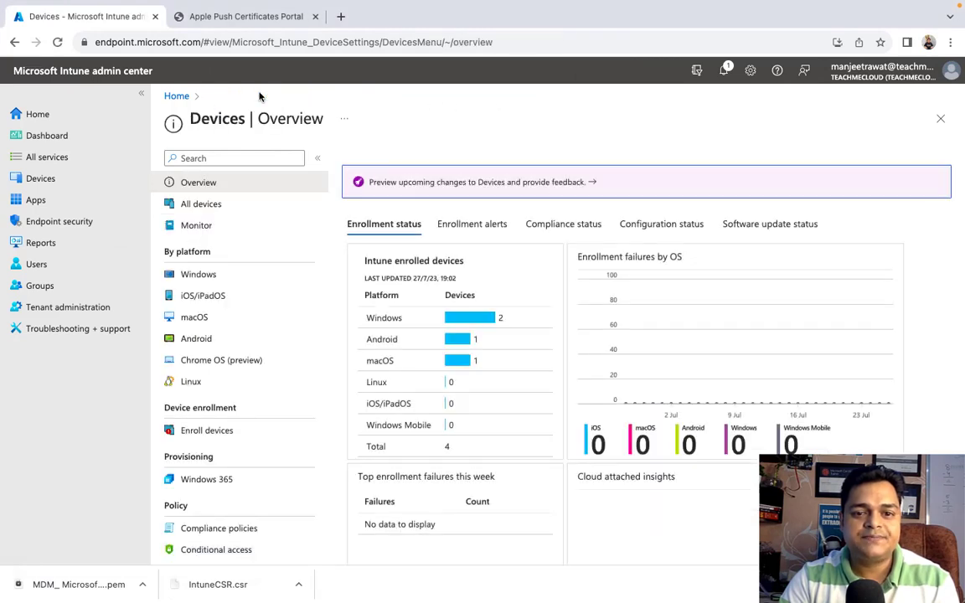
left_click(57, 42)
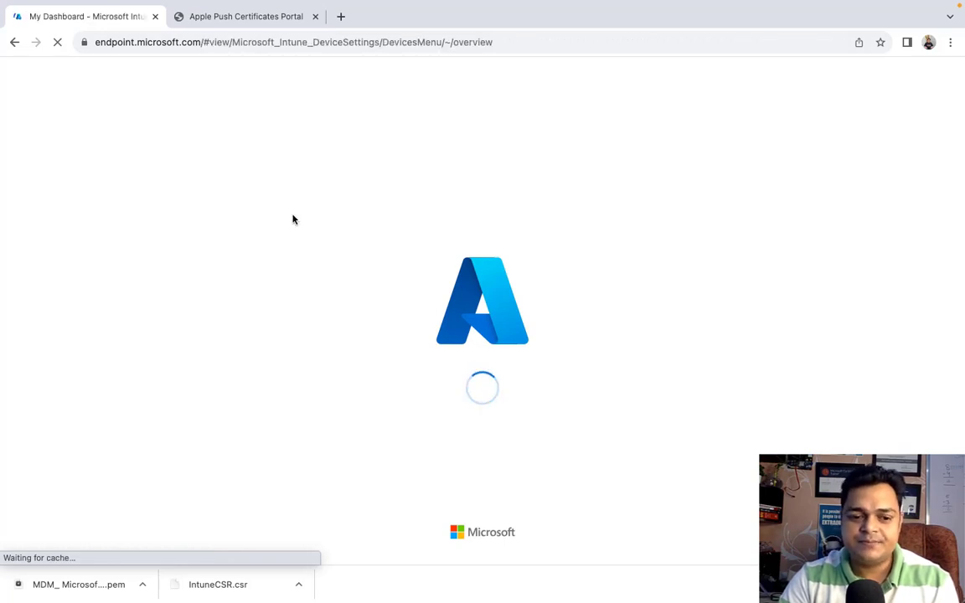
key("ctrl+Left")
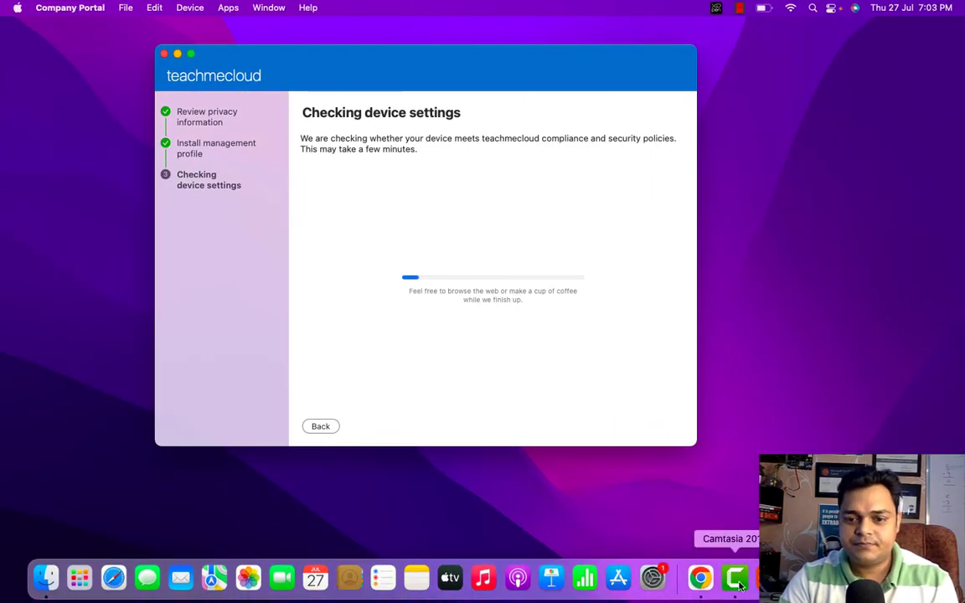
right_click(735, 578)
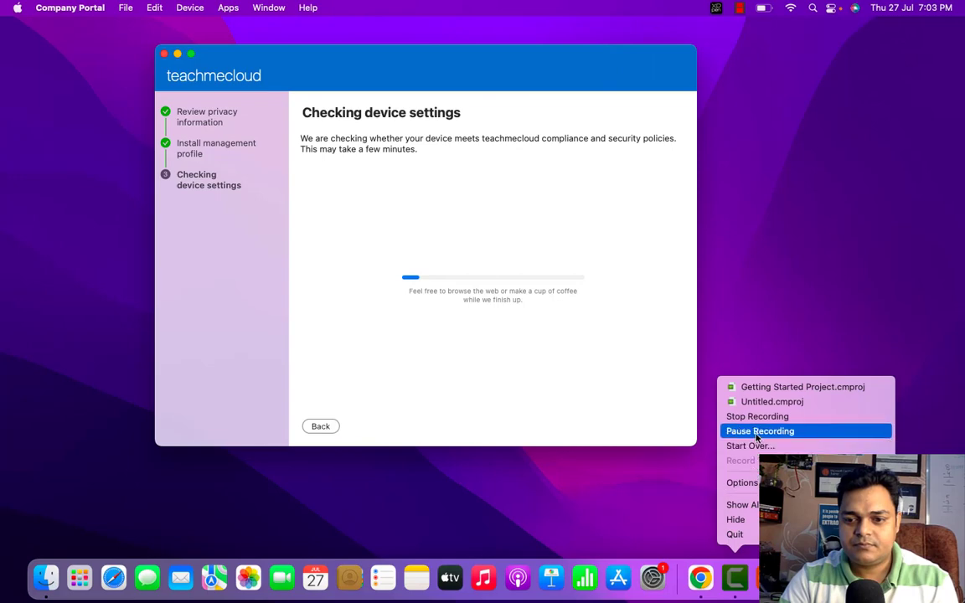
left_click(737, 431)
key("ctrl+Right")
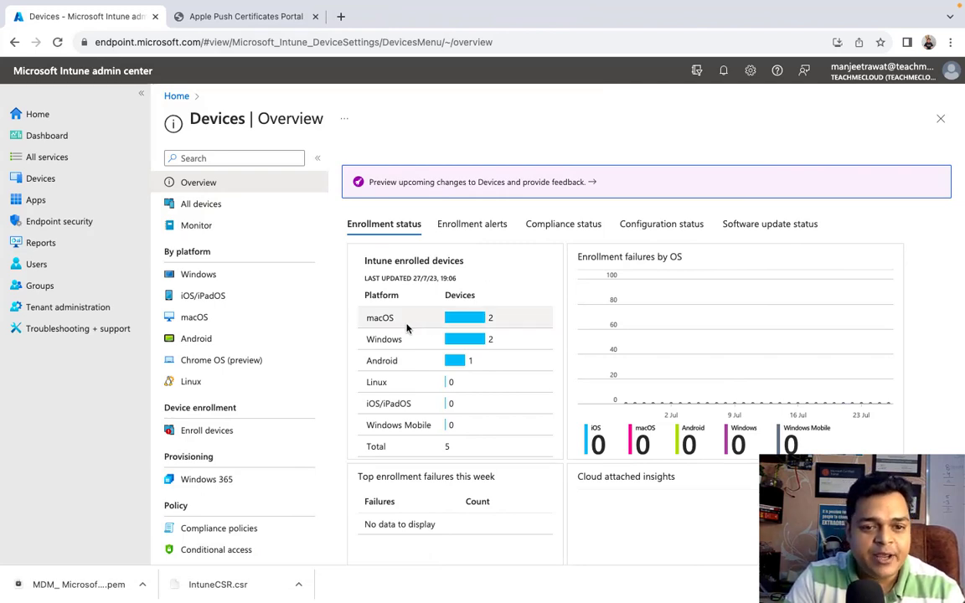
left_click(195, 325)
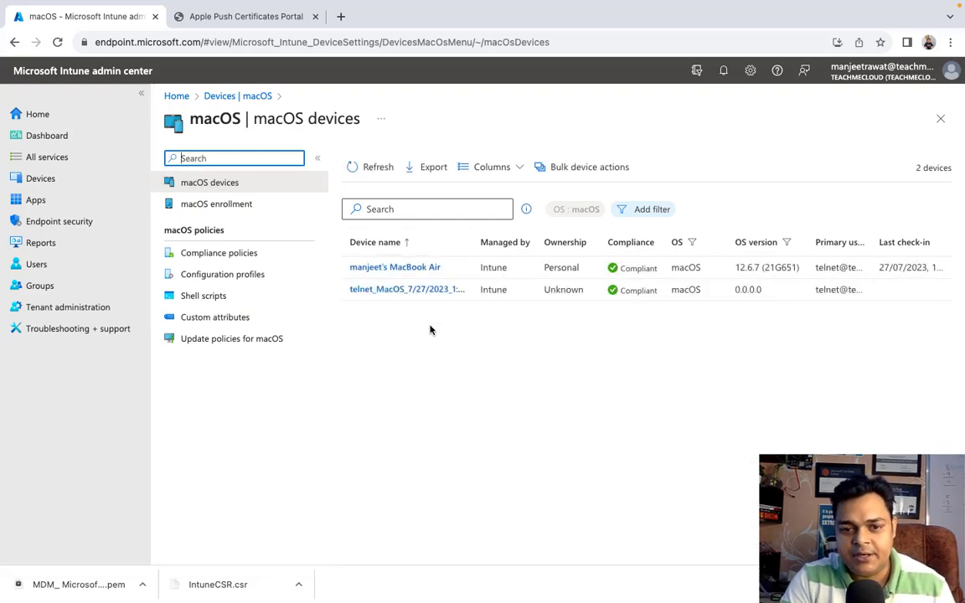
Open the telnet_MacOS device Overview showing it Compliant, then go back to Company Portal
left_click(383, 290)
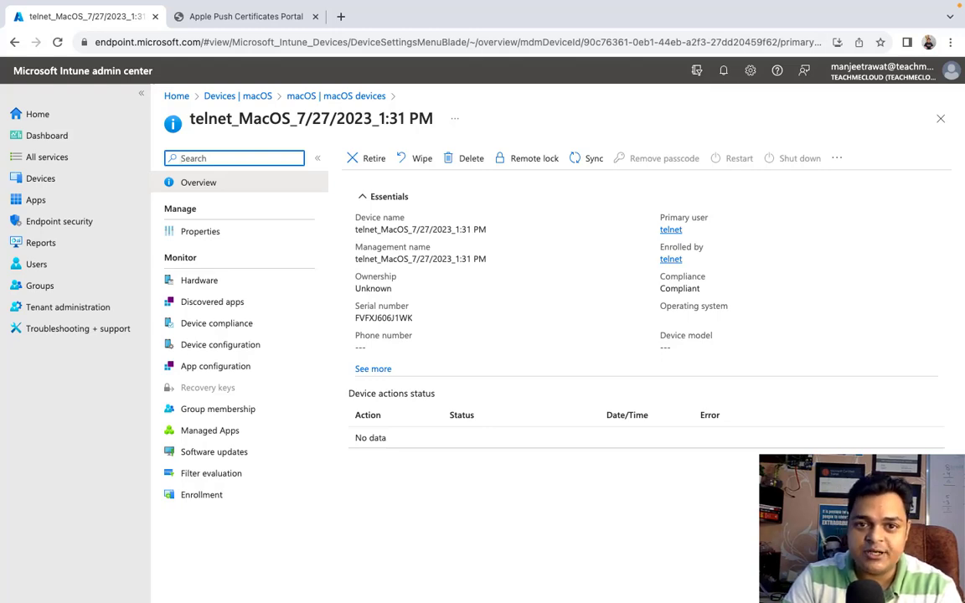
key("ctrl+Left")
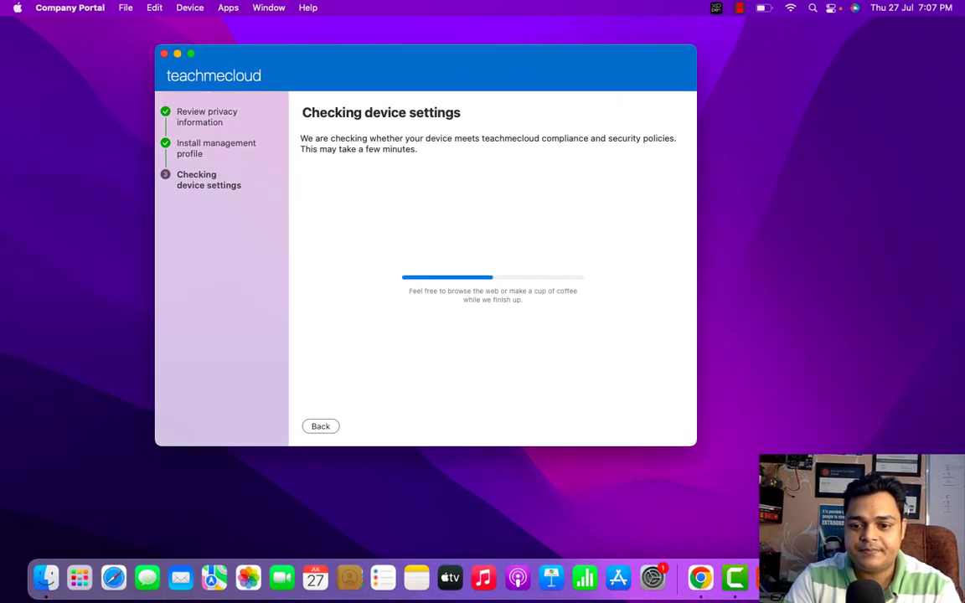
right_click(734, 578)
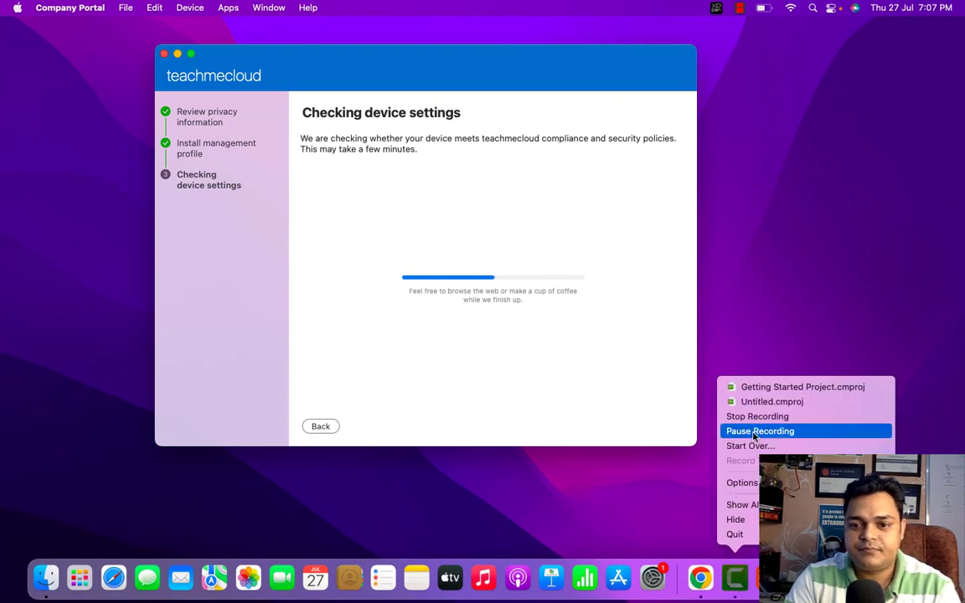